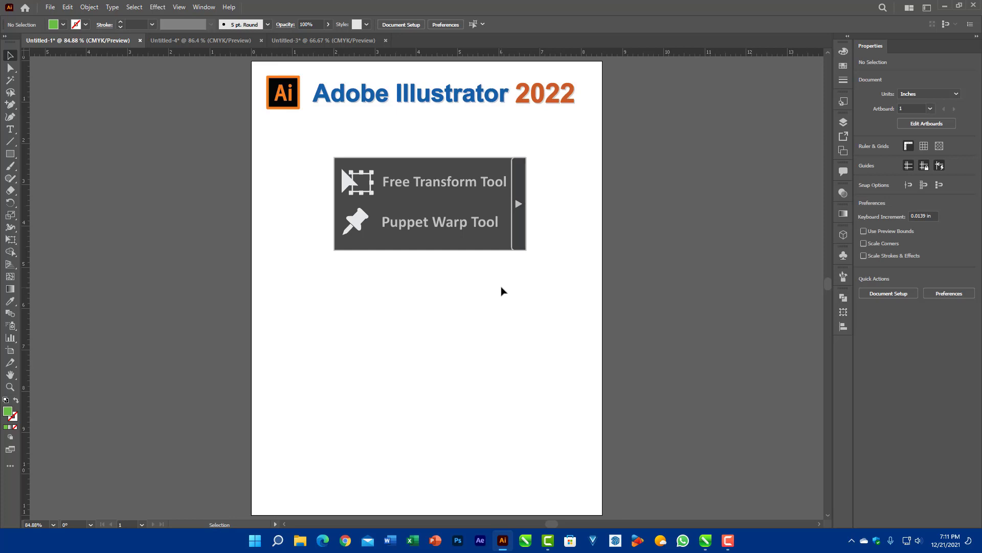
Switch to the Untitled-4 document and draw a square about 3.35 in wide on the artboard's upper half
{"action": "left_click", "coordinate": [193, 40]}
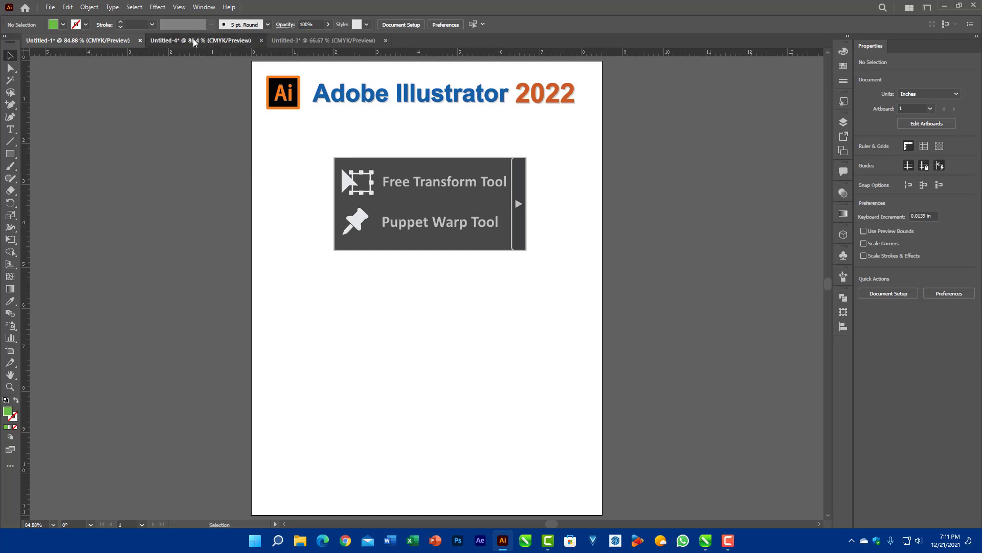
{"action": "left_click", "coordinate": [10, 154]}
{"action": "left_click_drag", "start_coordinate": [347, 177], "coordinate": [488, 317]}
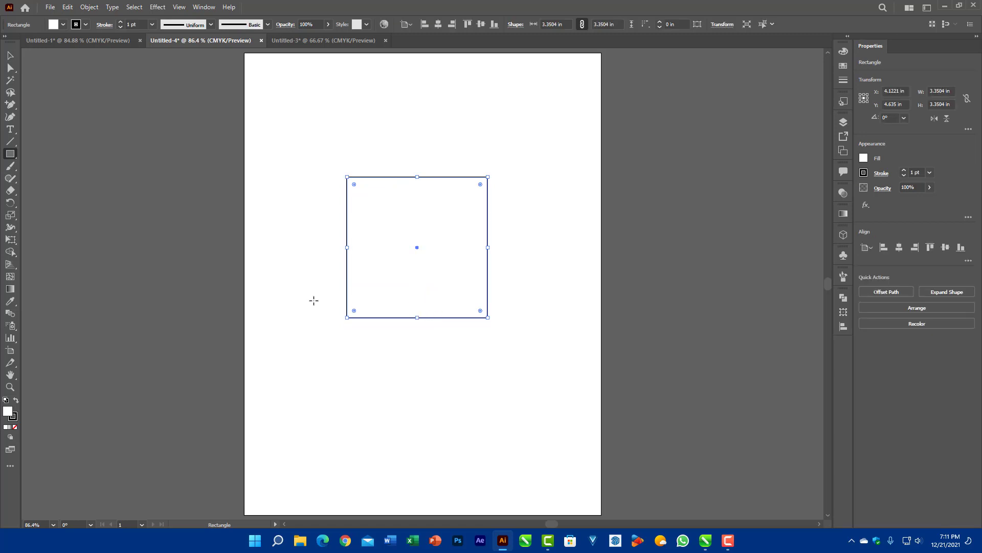
Enlarge the square to about 4.17 in wide from its lower-right corner with the Free Transform tool
{"action": "left_click", "coordinate": [10, 242]}
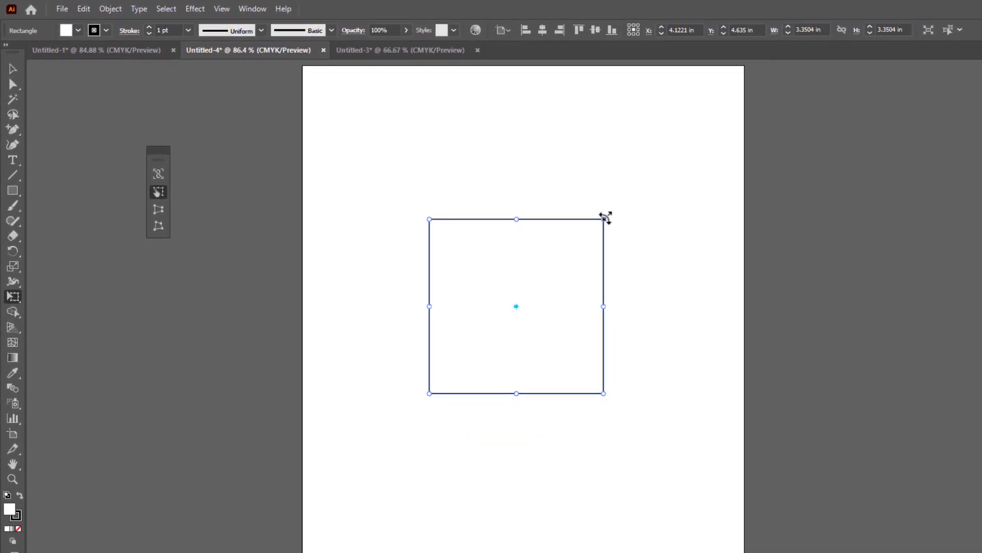
{"action": "mouse_move", "coordinate": [592, 214]}
{"action": "left_mouse_down"}
{"action": "mouse_move", "coordinate": [504, 307]}
{"action": "mouse_move", "coordinate": [547, 273]}
{"action": "mouse_move", "coordinate": [584, 208]}
{"action": "left_mouse_up"}
{"action": "left_click_drag", "start_coordinate": [582, 376], "coordinate": [632, 405]}
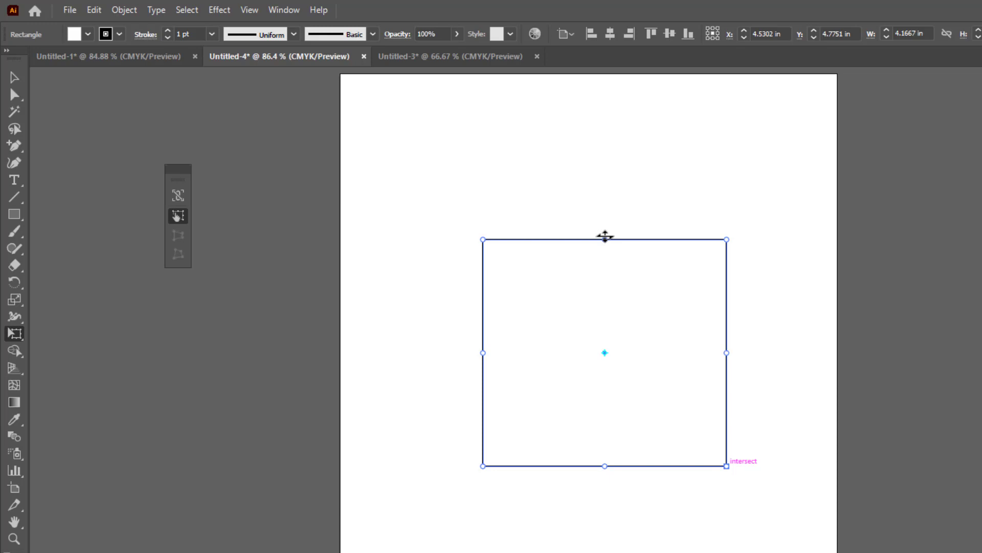
Try skewing the rectangle sideways by its top edge, undo that, and shift its left and right sides upward with Free Transform
{"action": "mouse_move", "coordinate": [604, 237]}
{"action": "left_mouse_down"}
{"action": "mouse_move", "coordinate": [455, 235]}
{"action": "mouse_move", "coordinate": [726, 241]}
{"action": "mouse_move", "coordinate": [616, 238]}
{"action": "left_mouse_up"}
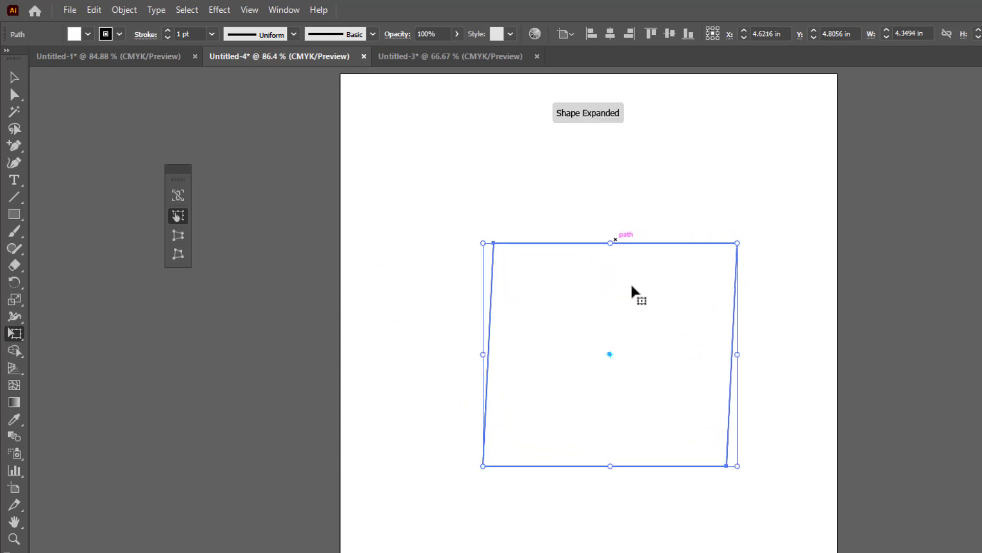
{"action": "key", "text": "ctrl+z"}
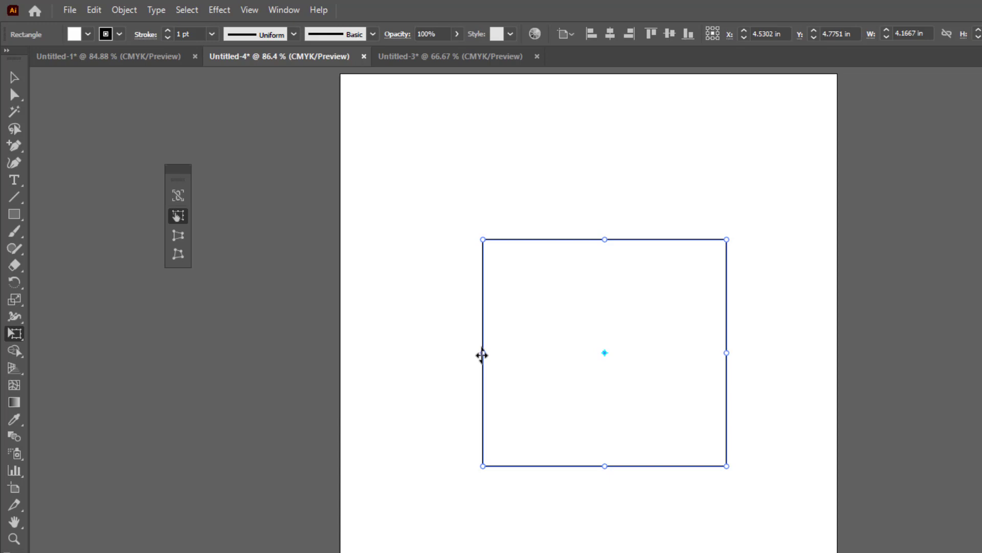
{"action": "left_click_drag", "start_coordinate": [481, 354], "coordinate": [493, 295]}
{"action": "left_click_drag", "start_coordinate": [726, 321], "coordinate": [731, 261]}
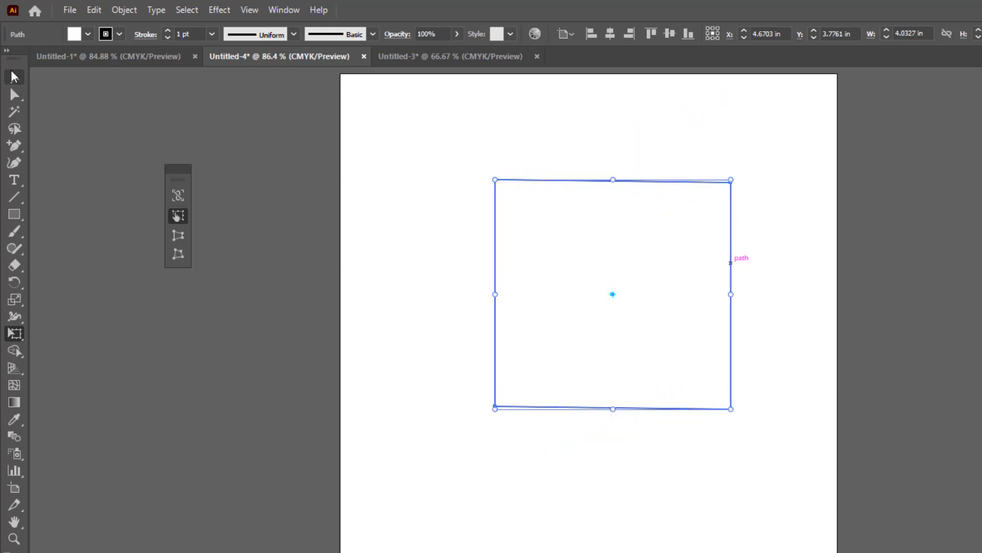
Delete the transformed path and draw a new square about 3.12 in wide in its place
{"action": "left_click", "coordinate": [14, 77]}
{"action": "left_click_drag", "start_coordinate": [478, 160], "coordinate": [801, 424]}
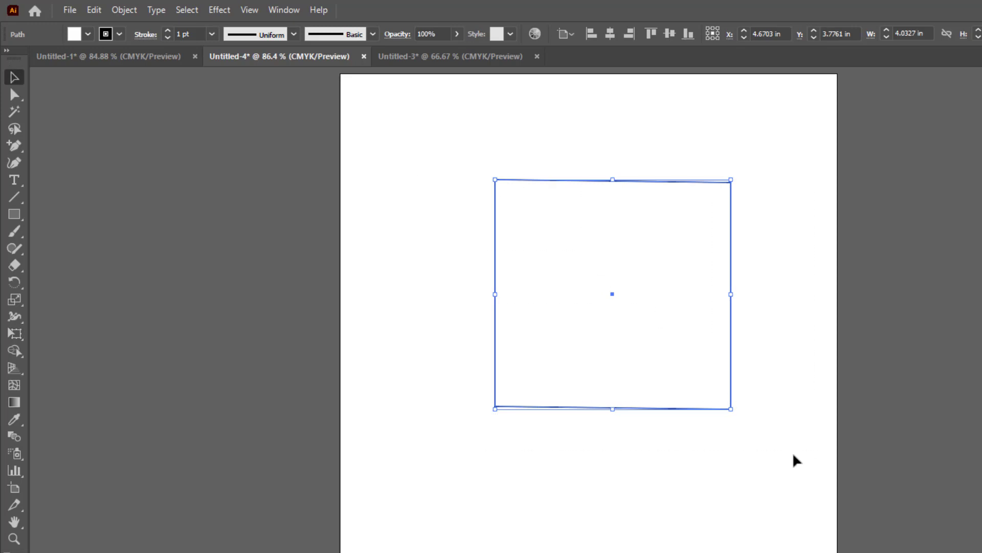
{"action": "left_click", "coordinate": [793, 461]}
{"action": "left_click", "coordinate": [14, 213]}
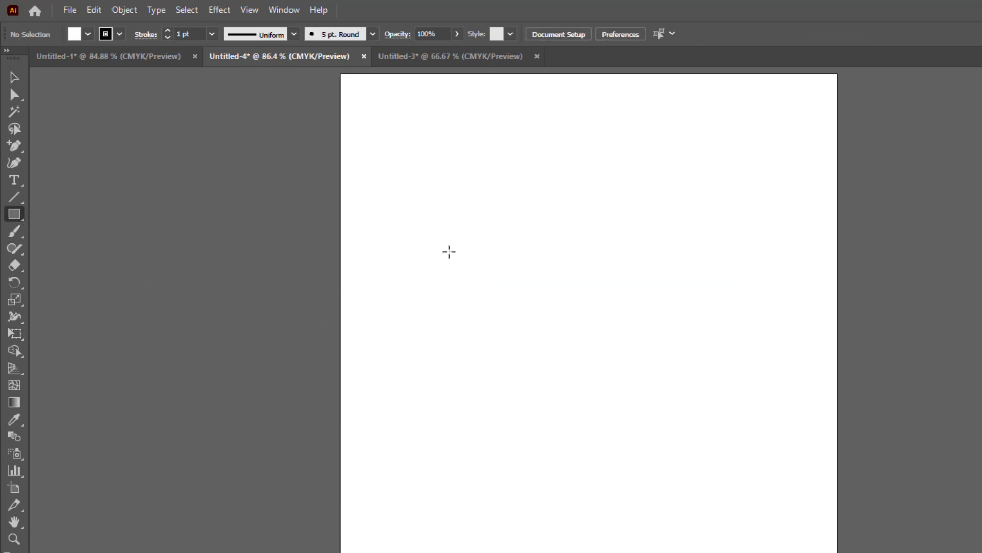
{"action": "left_click_drag", "start_coordinate": [456, 238], "coordinate": [638, 420]}
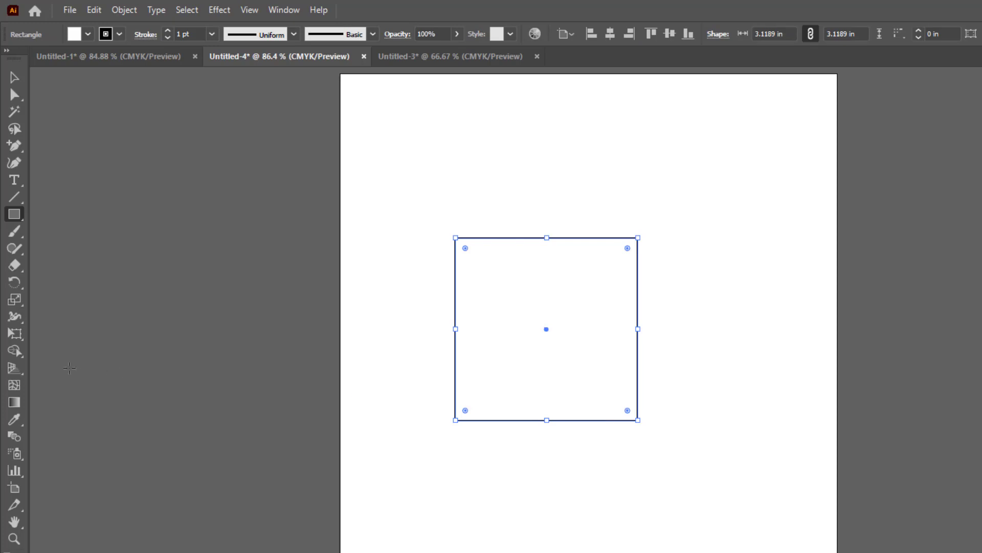
Apply Perspective Distort to the square, shortening its left side symmetrically into a trapezoid
{"action": "left_click", "coordinate": [14, 333]}
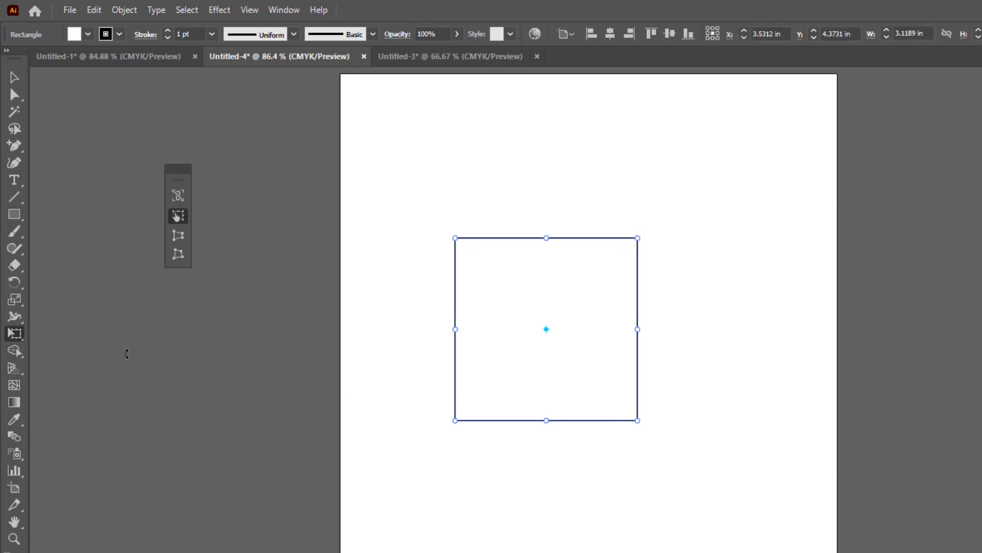
{"action": "left_click", "coordinate": [178, 237]}
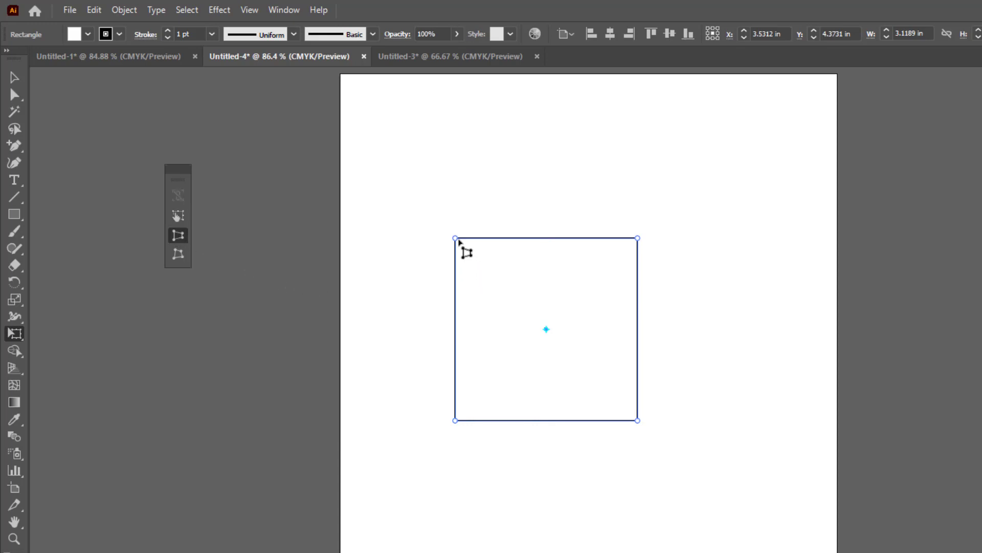
{"action": "left_click_drag", "start_coordinate": [456, 240], "coordinate": [460, 309]}
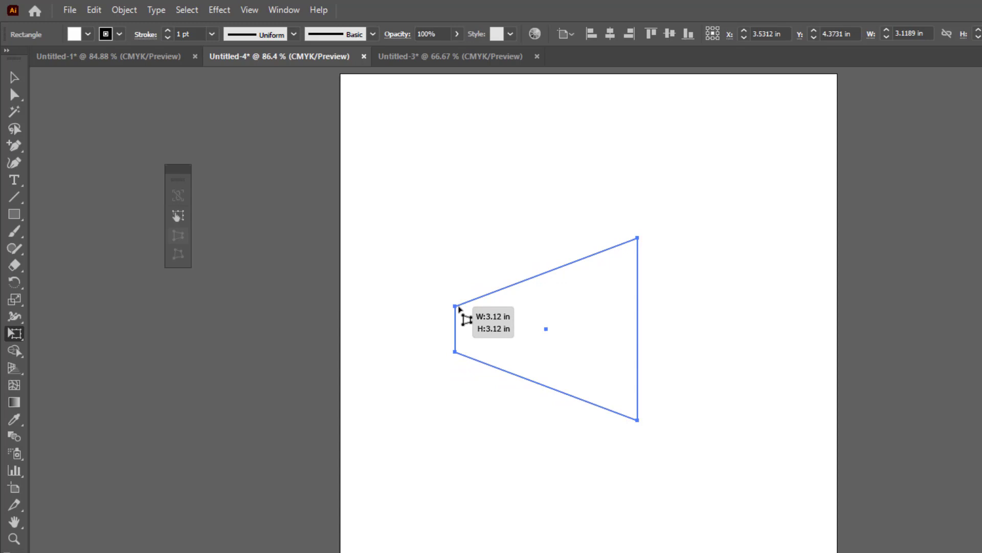
{"action": "mouse_move", "coordinate": [459, 308]}
{"action": "left_mouse_down"}
{"action": "mouse_move", "coordinate": [460, 321]}
{"action": "mouse_move", "coordinate": [464, 122]}
{"action": "mouse_move", "coordinate": [459, 296]}
{"action": "left_mouse_up"}
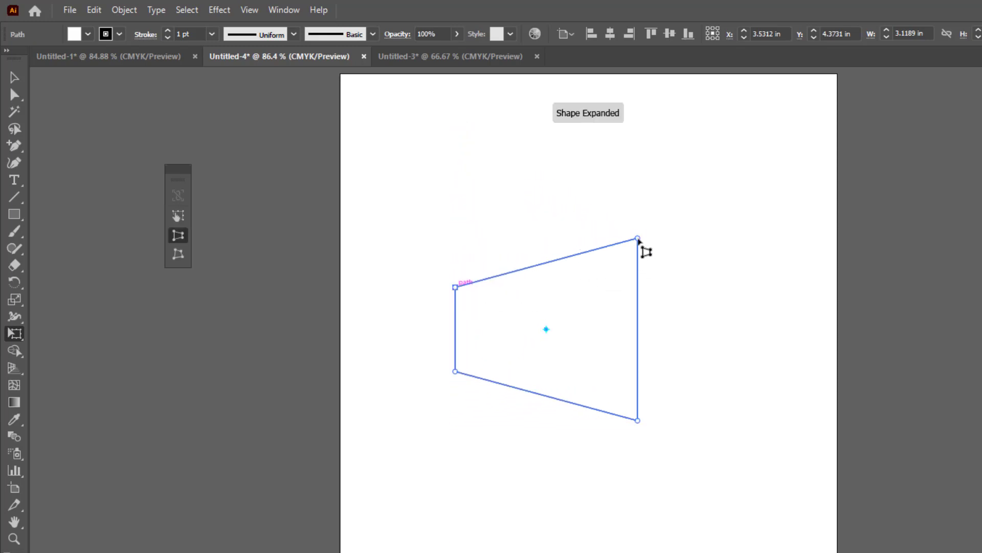
Lengthen the trapezoid's right side and pull its upper two corners toward each other with Perspective Distort
{"action": "mouse_move", "coordinate": [637, 239]}
{"action": "left_mouse_down"}
{"action": "mouse_move", "coordinate": [633, 314]}
{"action": "mouse_move", "coordinate": [638, 140]}
{"action": "mouse_move", "coordinate": [637, 226]}
{"action": "left_mouse_up"}
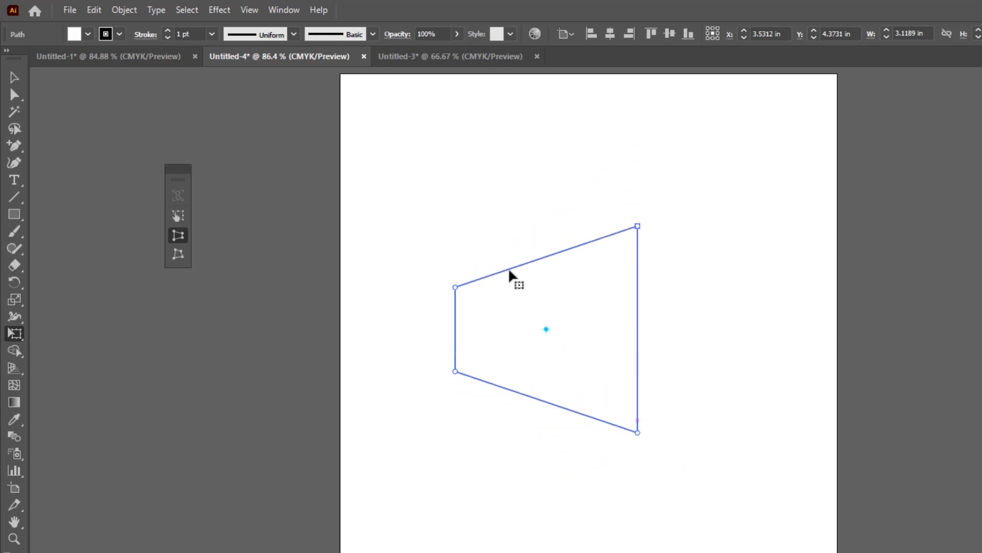
{"action": "left_click_drag", "start_coordinate": [455, 287], "coordinate": [496, 273]}
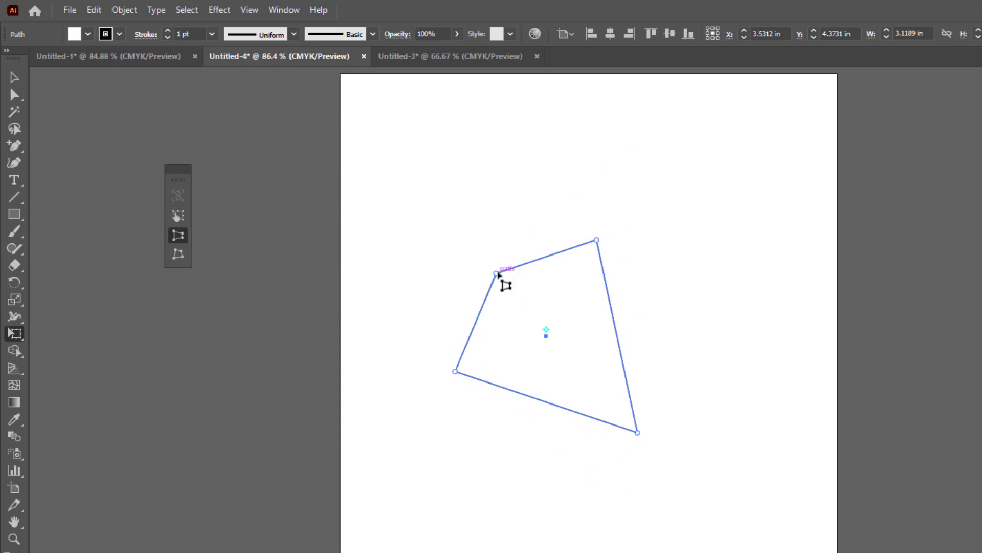
{"action": "left_click_drag", "start_coordinate": [597, 239], "coordinate": [574, 247]}
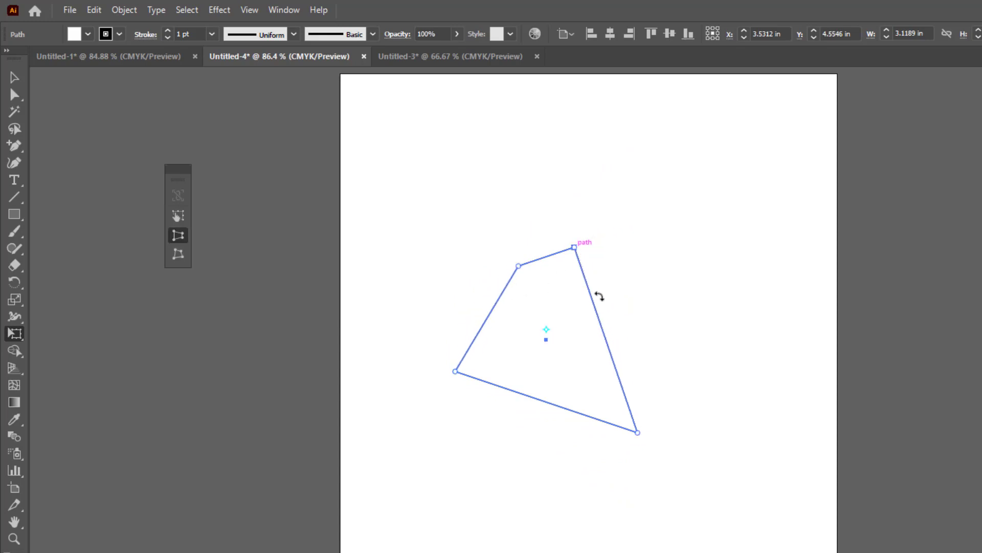
Undo the perspective distortions to return to an undistorted square
{"action": "key", "text": "ctrl+z"}
{"action": "key", "text": "ctrl+z"}
{"action": "key", "text": "ctrl+z"}
{"action": "key", "text": "ctrl+z"}
{"action": "key", "text": "ctrl+z"}
{"action": "key", "text": "ctrl+z"}
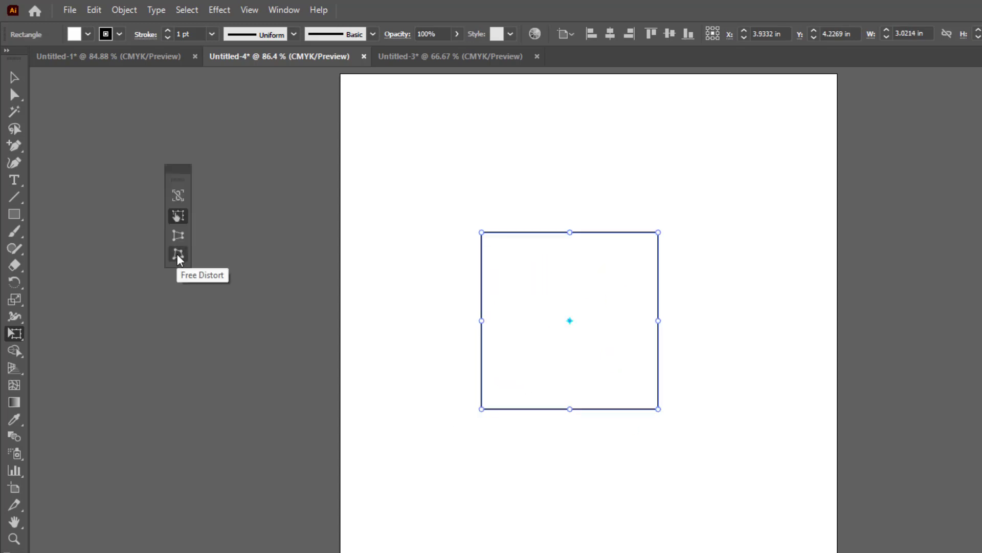
Reshape the square into an irregular quadrilateral by moving each of its four corners independently with Free Distort
{"action": "left_click", "coordinate": [179, 254]}
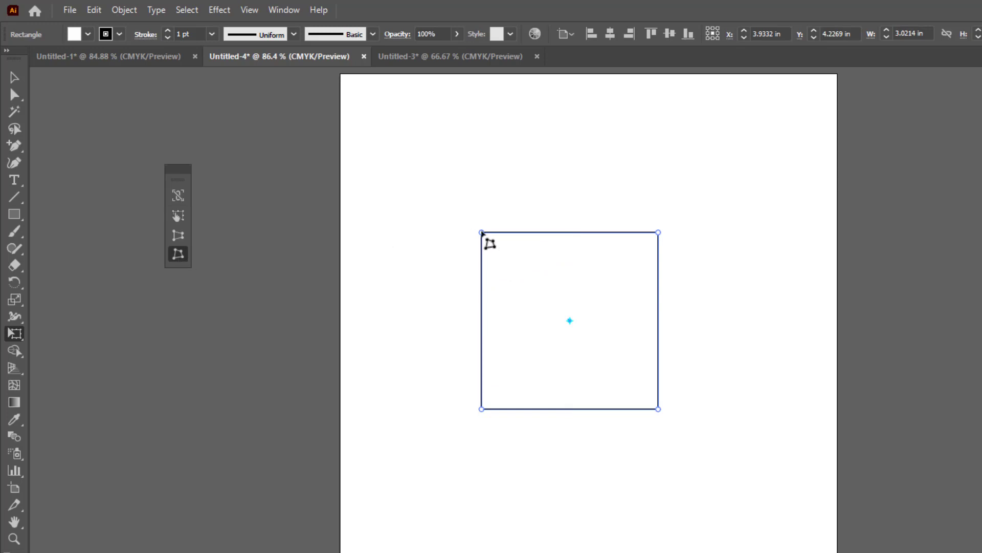
{"action": "left_click_drag", "start_coordinate": [482, 232], "coordinate": [394, 102]}
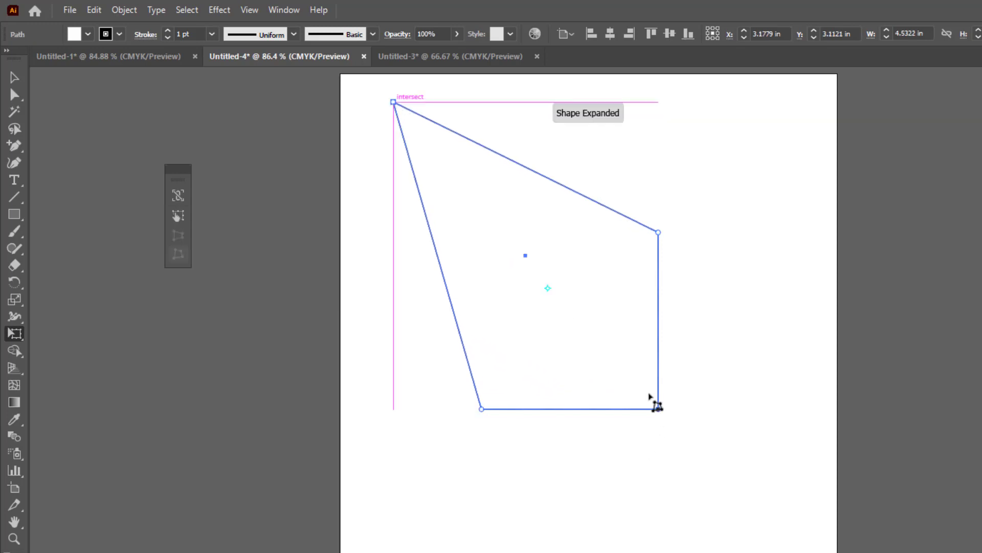
{"action": "mouse_move", "coordinate": [657, 407]}
{"action": "left_mouse_down"}
{"action": "mouse_move", "coordinate": [588, 313]}
{"action": "mouse_move", "coordinate": [590, 332]}
{"action": "mouse_move", "coordinate": [729, 464]}
{"action": "mouse_move", "coordinate": [644, 409]}
{"action": "left_mouse_up"}
{"action": "left_click_drag", "start_coordinate": [658, 232], "coordinate": [650, 343]}
{"action": "left_click_drag", "start_coordinate": [481, 408], "coordinate": [578, 394]}
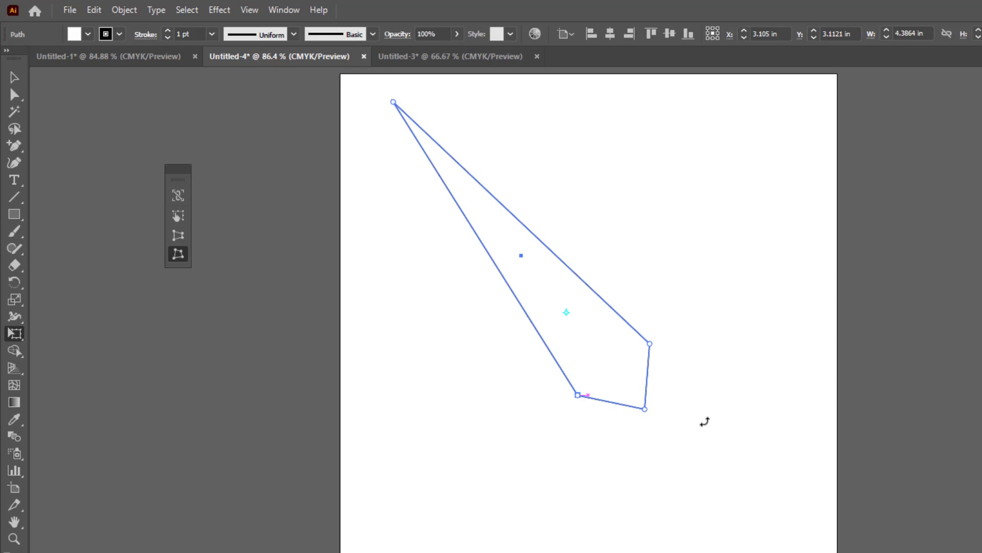
{"action": "left_click_drag", "start_coordinate": [395, 103], "coordinate": [600, 350]}
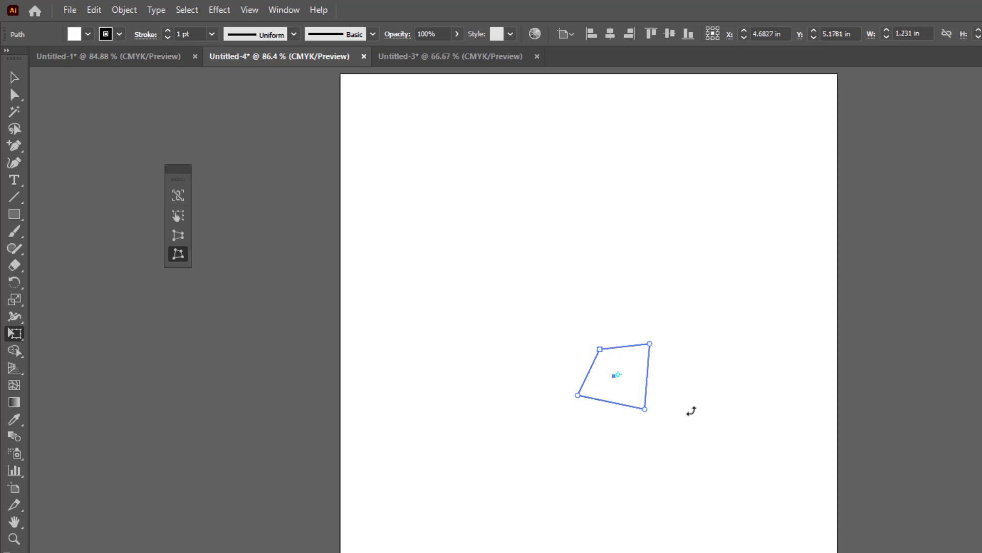
{"action": "left_click_drag", "start_coordinate": [644, 408], "coordinate": [699, 551]}
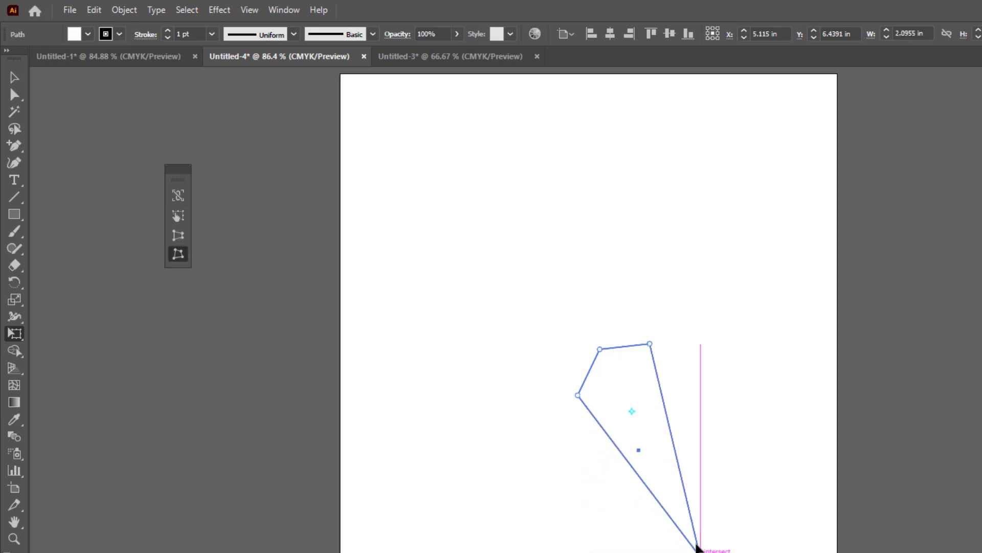
Delete the distorted quadrilateral from the artboard
{"action": "left_click", "coordinate": [14, 78]}
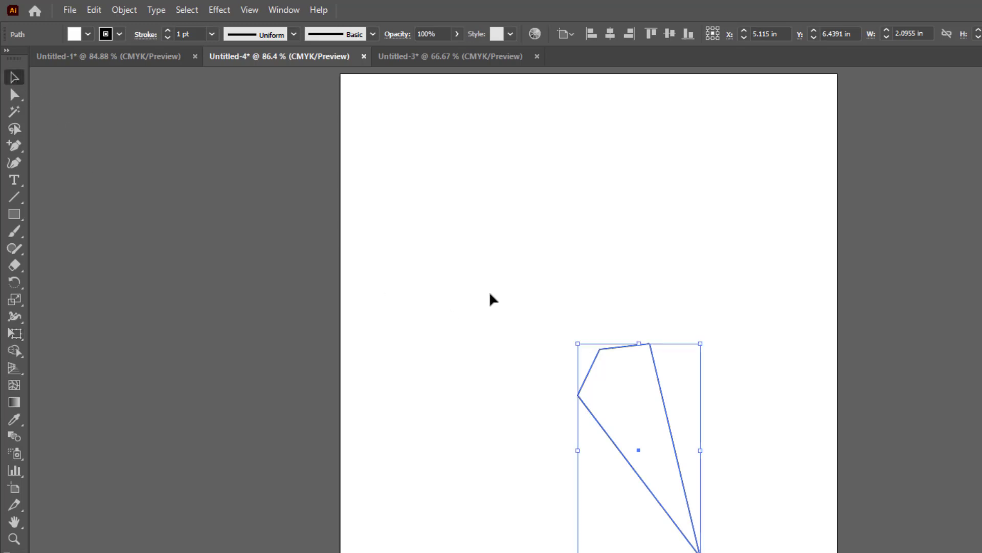
{"action": "left_click_drag", "start_coordinate": [484, 272], "coordinate": [712, 535]}
{"action": "key", "text": "Delete"}
Activate the Puppet Warp tool and detach its tool group as a floating toolbar beside the artboard
{"action": "left_click", "coordinate": [14, 334]}
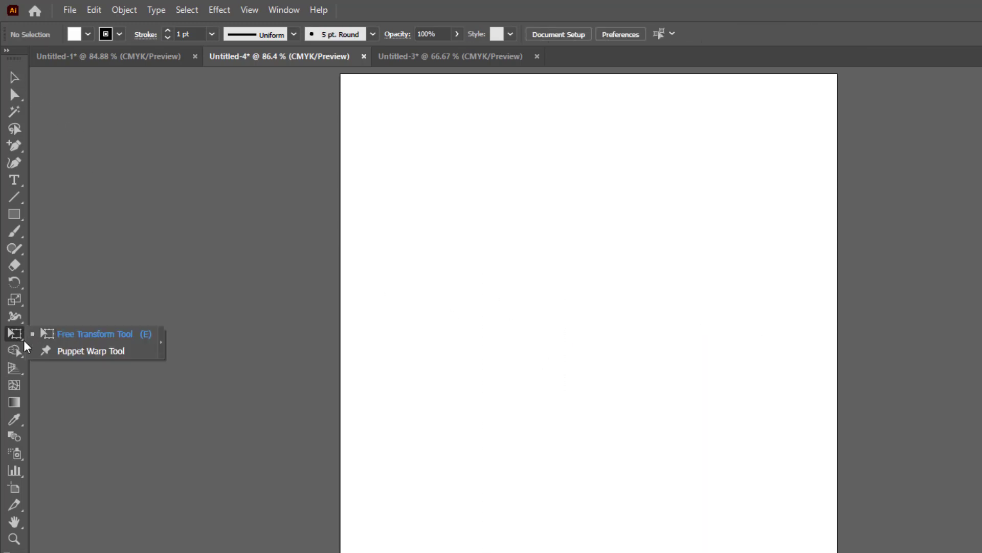
{"action": "left_click", "coordinate": [88, 353]}
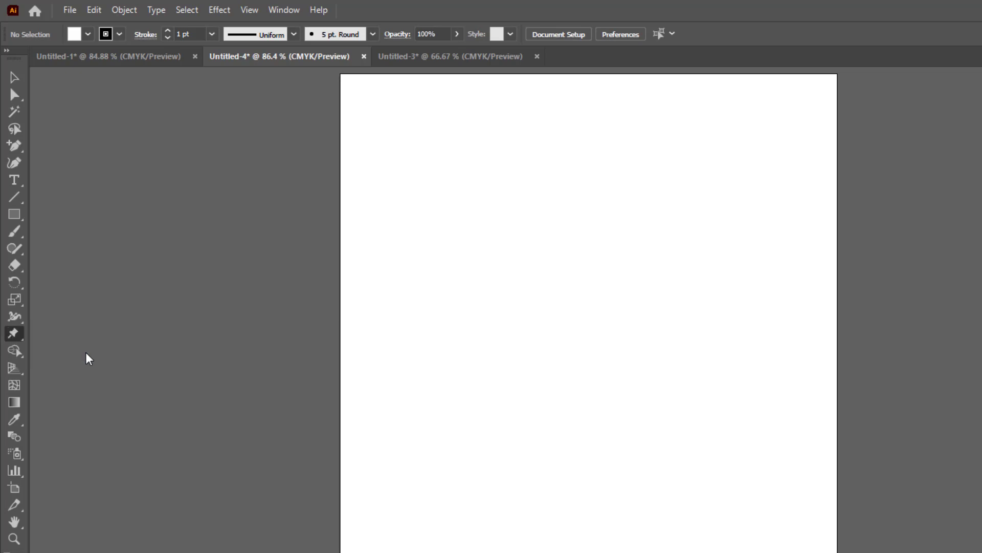
{"action": "left_click", "coordinate": [12, 335]}
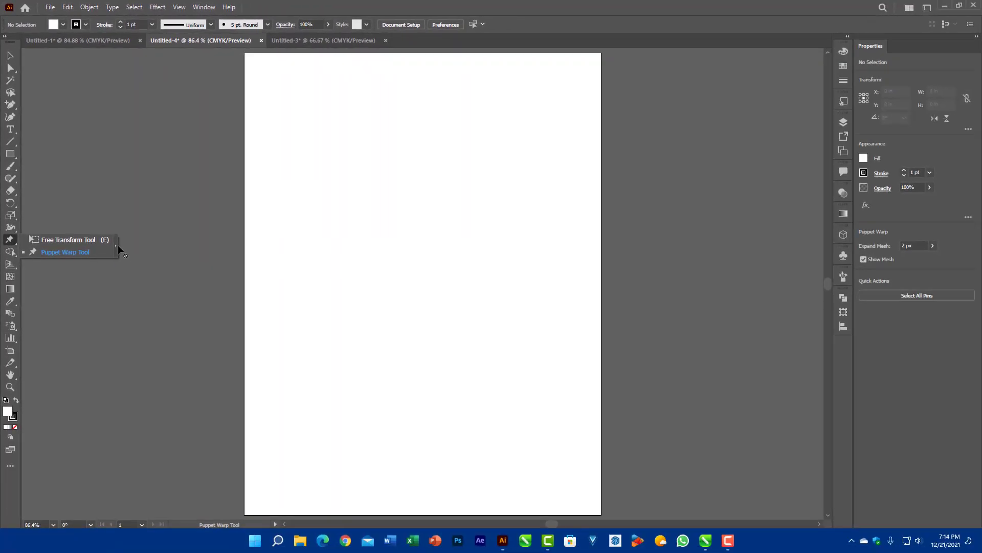
{"action": "left_click", "coordinate": [158, 335]}
{"action": "left_click_drag", "start_coordinate": [26, 250], "coordinate": [83, 127]}
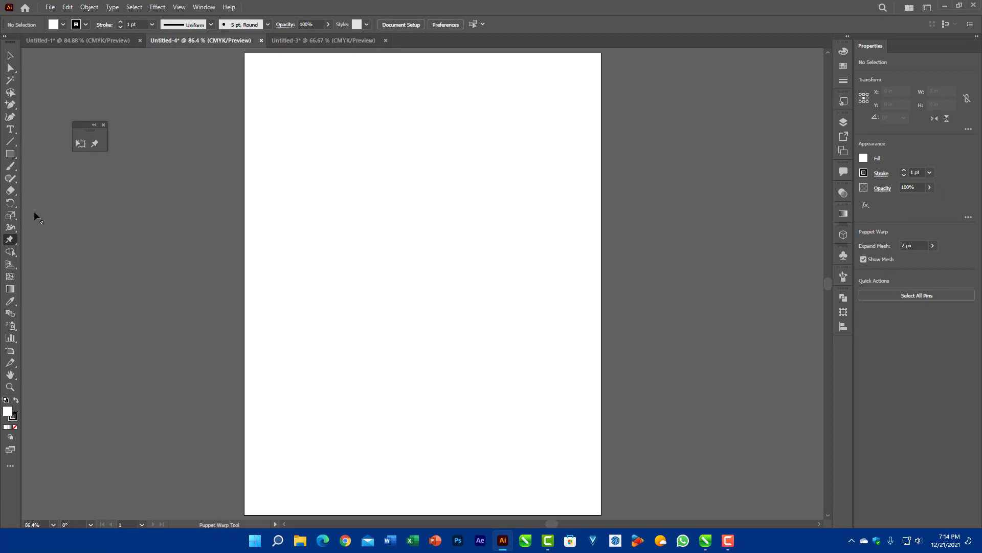
Draw a tall, narrow rounded rectangle about 0.46 in wide and 5.18 in high near the artboard's center
{"action": "left_click", "coordinate": [9, 154]}
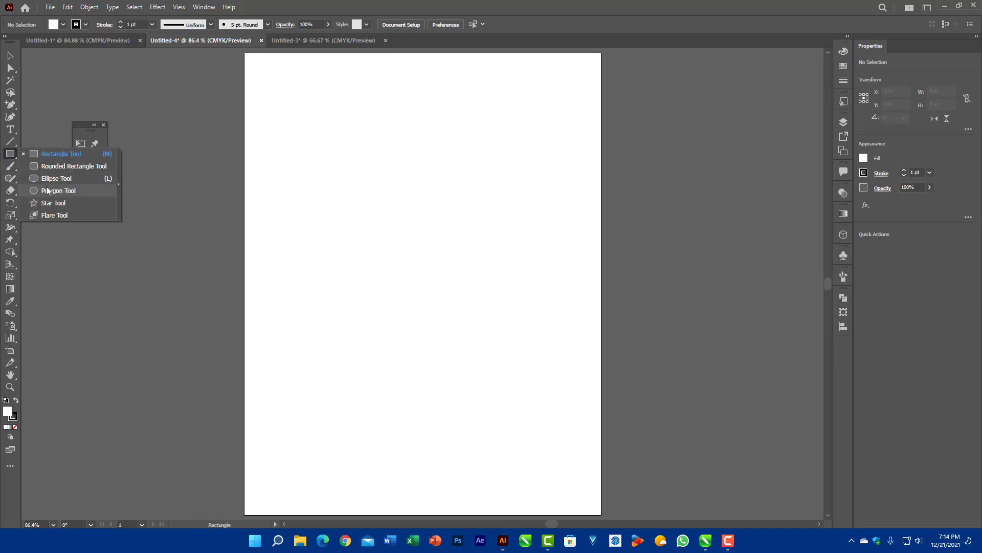
{"action": "left_click", "coordinate": [53, 166]}
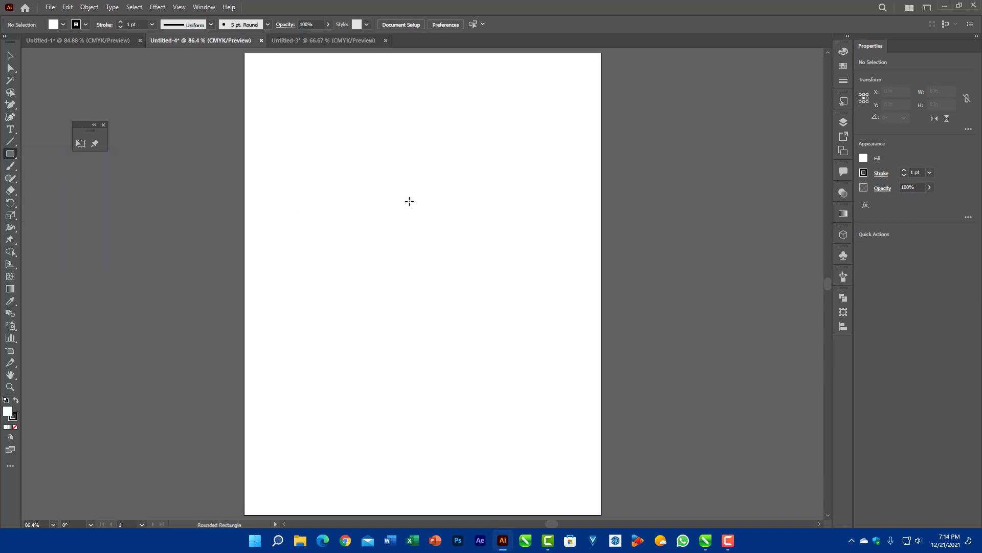
{"action": "left_click_drag", "start_coordinate": [388, 178], "coordinate": [407, 397]}
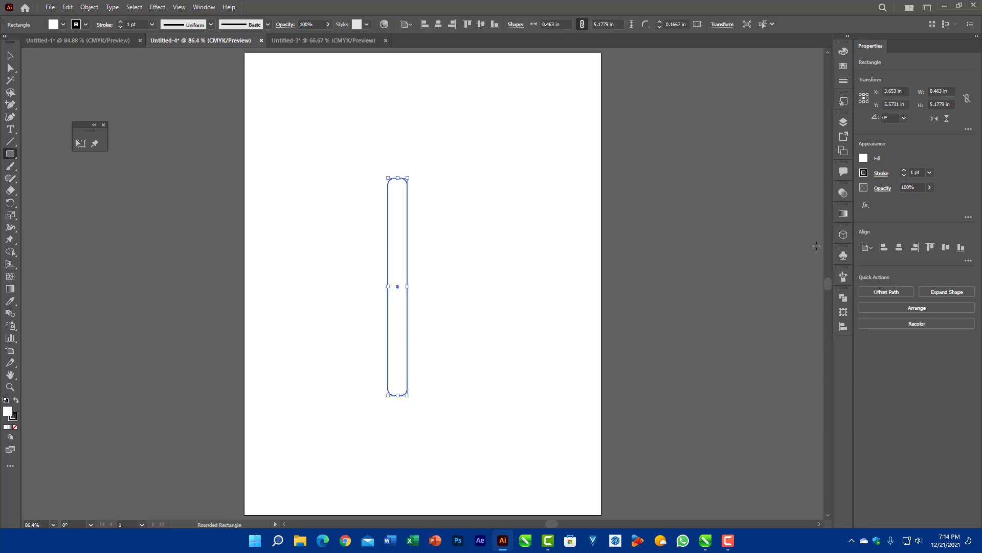
Fill the rounded rectangle with red and remove its stroke
{"action": "left_click", "coordinate": [846, 53]}
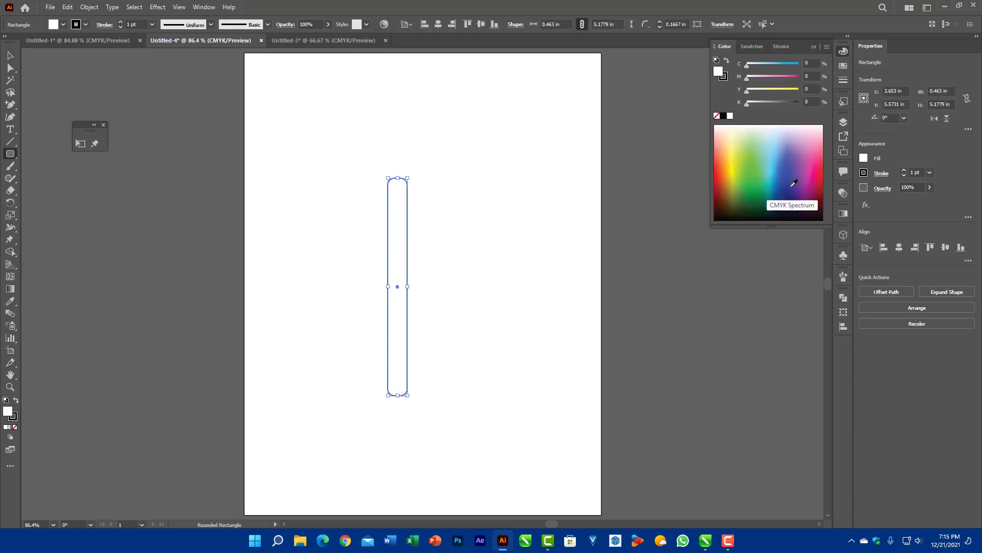
{"action": "left_click", "coordinate": [823, 179]}
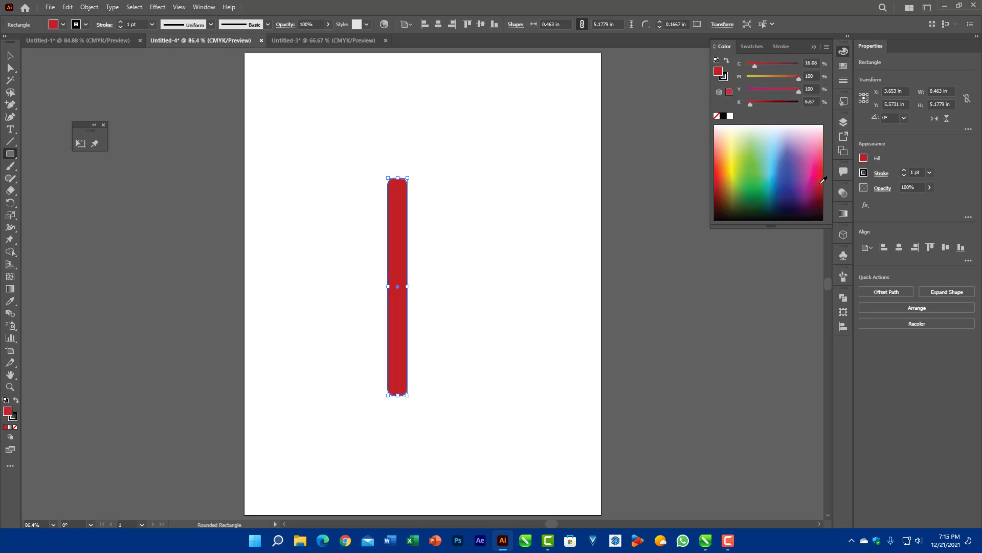
{"action": "left_click", "coordinate": [14, 417]}
{"action": "left_click", "coordinate": [14, 428]}
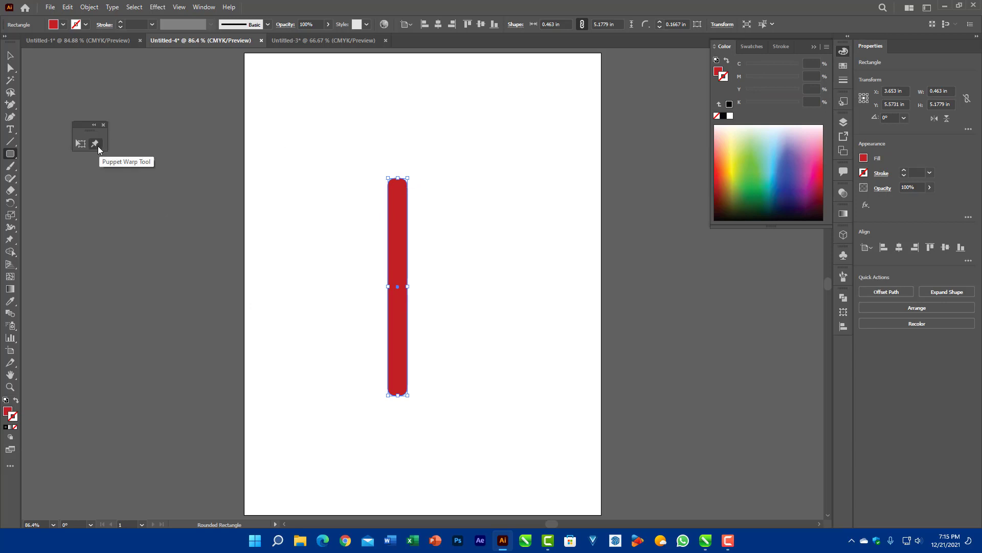
Apply the Puppet Warp tool to the red bar and delete its automatic pins at both ends
{"action": "left_click", "coordinate": [97, 146]}
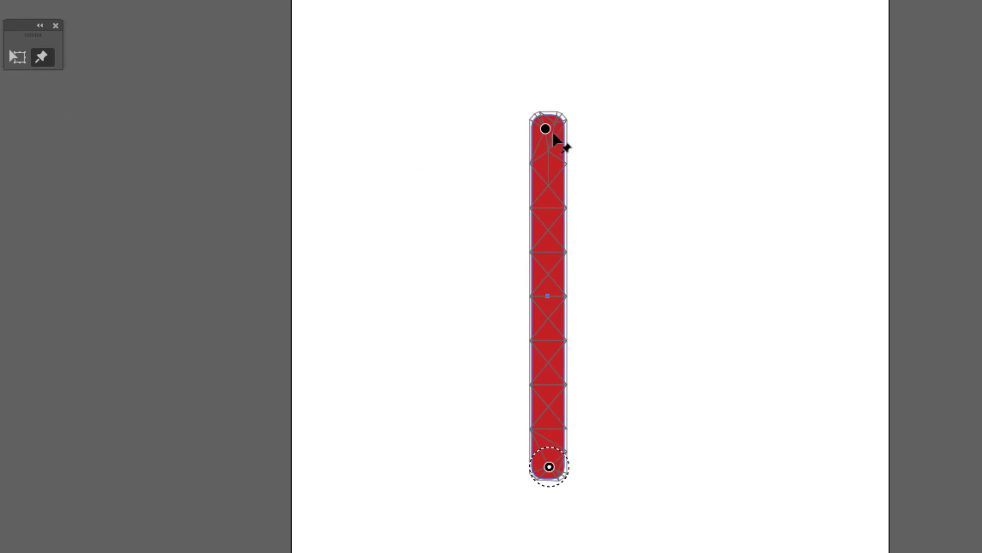
{"action": "scroll", "coordinate": [588, 200], "scroll_direction": "up", "scroll_amount": 2}
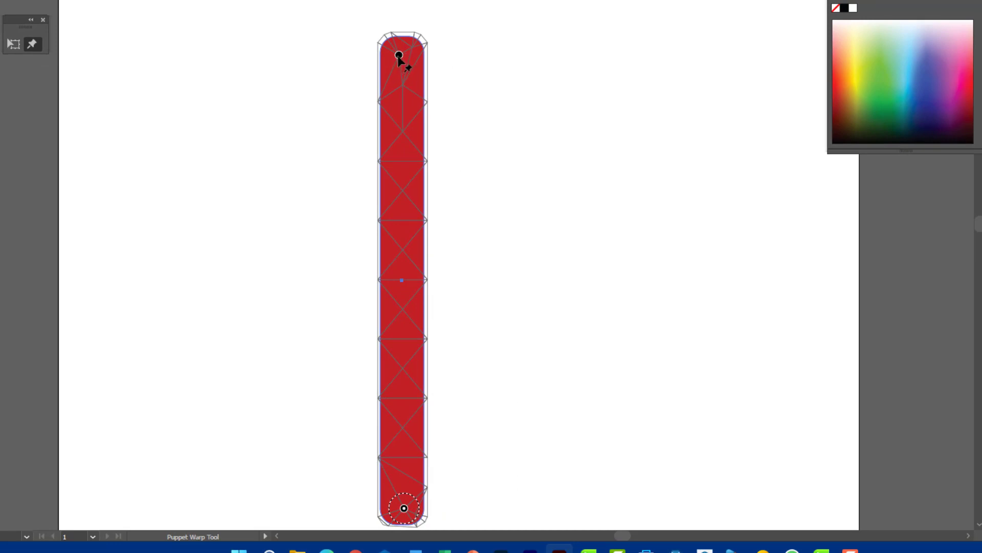
{"action": "left_click", "coordinate": [399, 55]}
{"action": "key", "text": "Delete"}
{"action": "left_click", "coordinate": [405, 509]}
{"action": "key", "text": "Delete"}
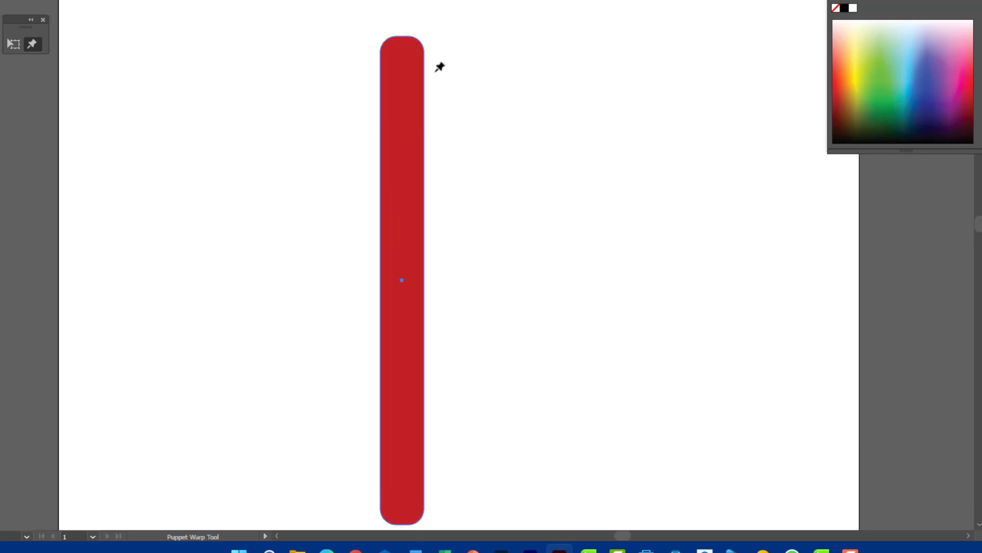
Place three Puppet Warp pins along the red bar: near the upper end, near the lower end and at the middle
{"action": "left_click", "coordinate": [403, 65]}
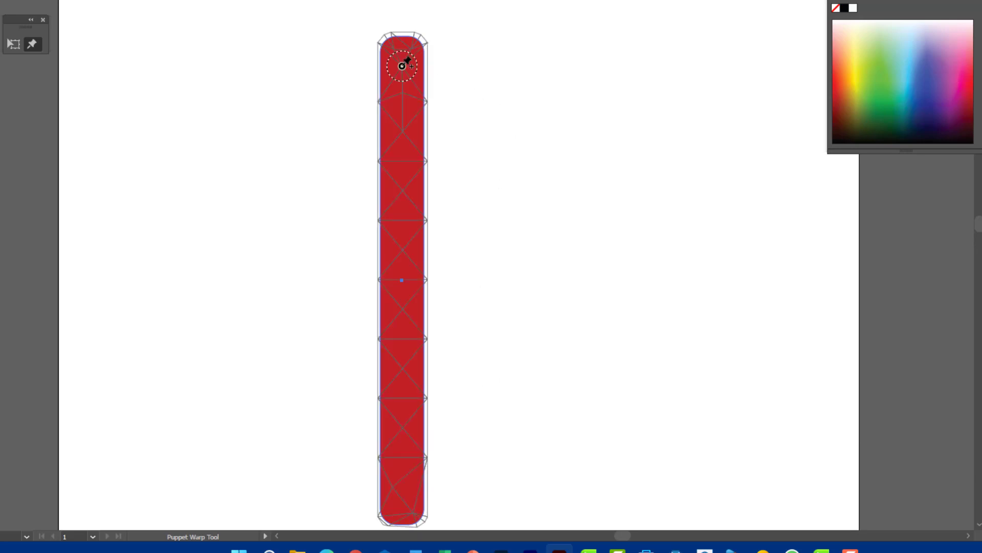
{"action": "left_click", "coordinate": [403, 497]}
{"action": "left_click", "coordinate": [402, 274]}
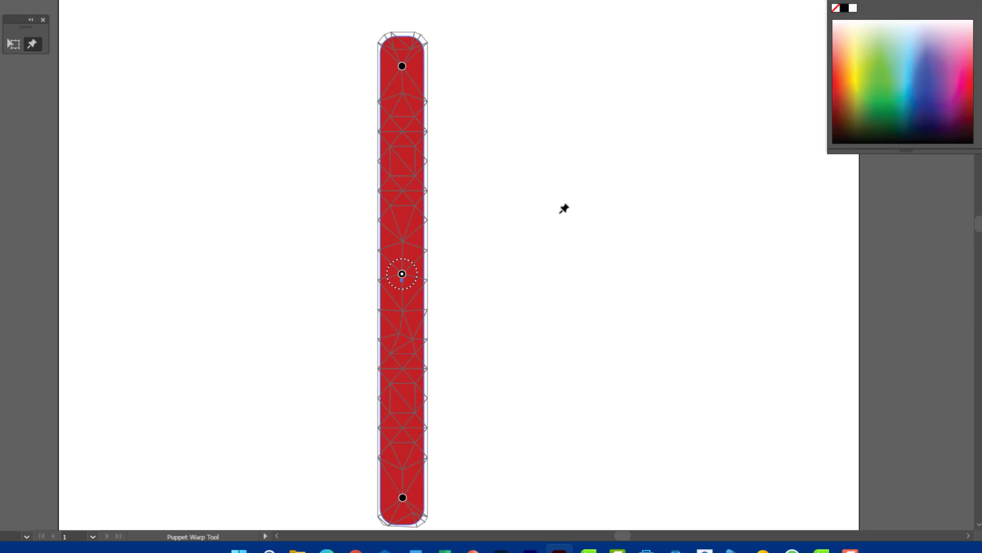
Bend the bar's upper half over to the right by repeatedly moving its upper pin sideways and down
{"action": "left_click", "coordinate": [402, 68]}
{"action": "scroll", "coordinate": [410, 62], "scroll_direction": "up", "scroll_amount": 5}
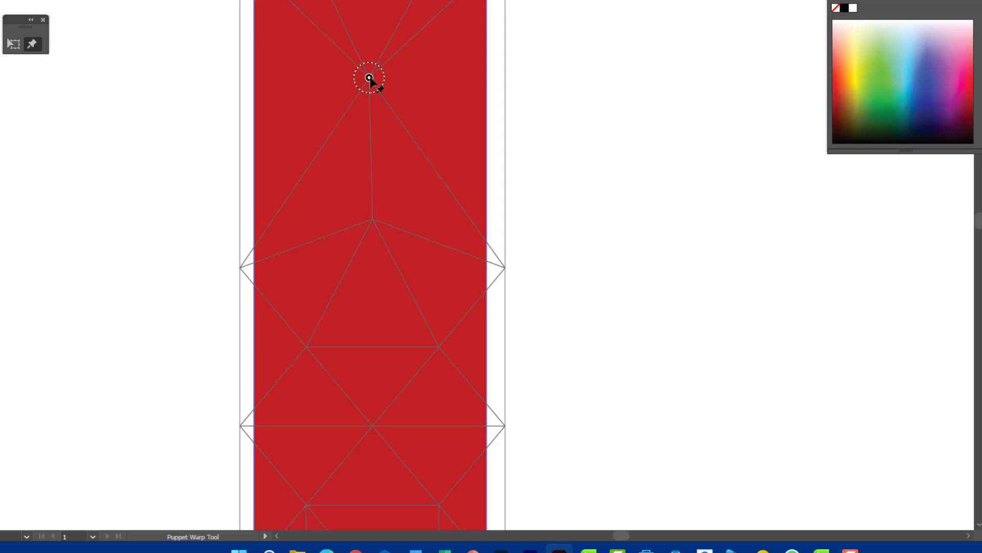
{"action": "scroll", "coordinate": [369, 77], "scroll_direction": "down", "scroll_amount": 4}
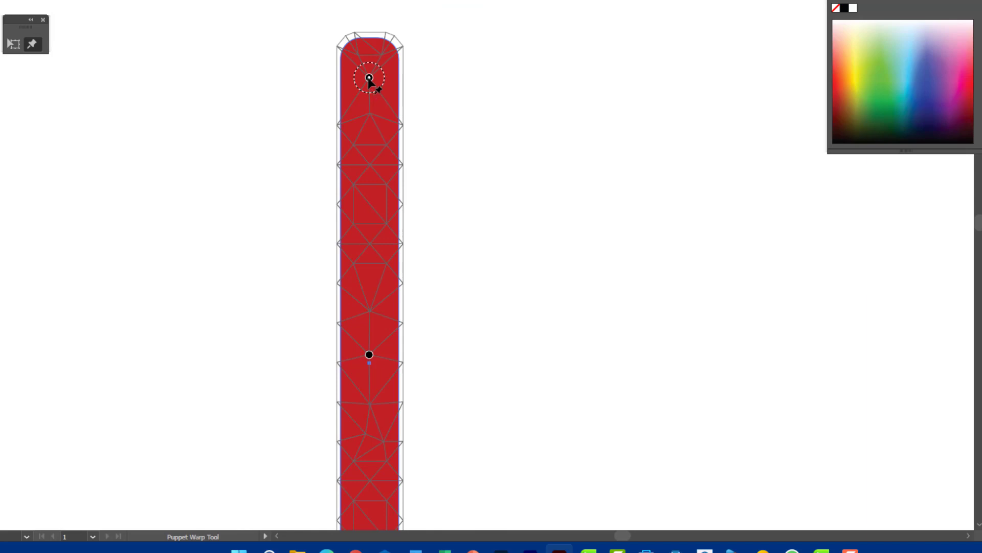
{"action": "left_click_drag", "start_coordinate": [369, 79], "coordinate": [586, 160]}
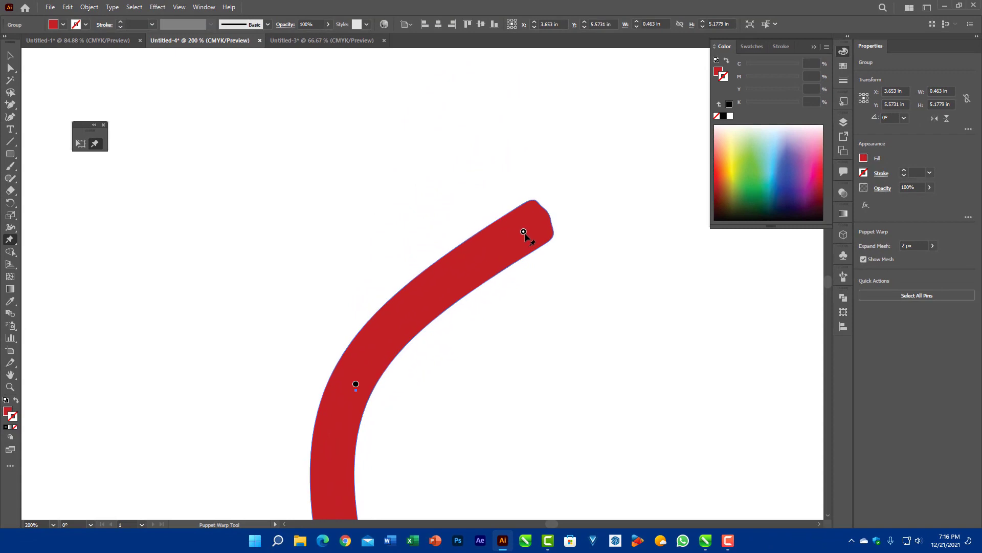
{"action": "left_click_drag", "start_coordinate": [524, 232], "coordinate": [546, 302]}
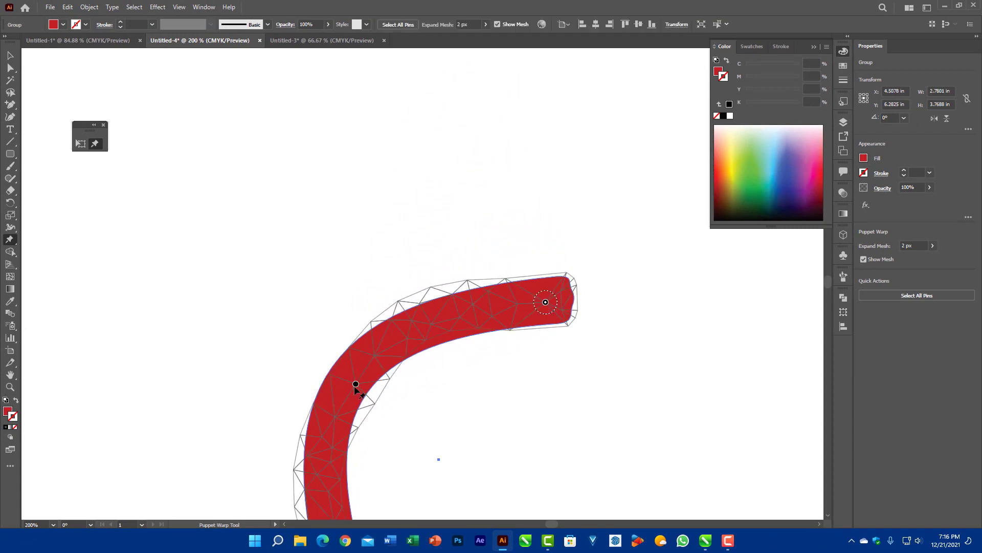
{"action": "left_click_drag", "start_coordinate": [545, 303], "coordinate": [542, 339]}
{"action": "key", "text": "ctrl+minus"}
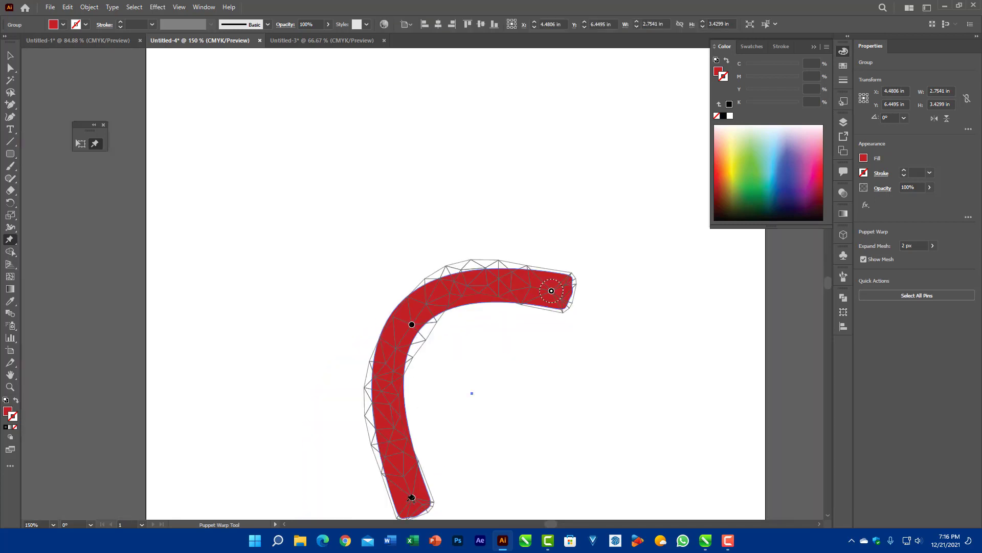
Undo the bar's bends and the placement of its middle pin
{"action": "left_click", "coordinate": [412, 497]}
{"action": "key", "text": "ctrl"}
{"action": "key", "text": "ctrl+z"}
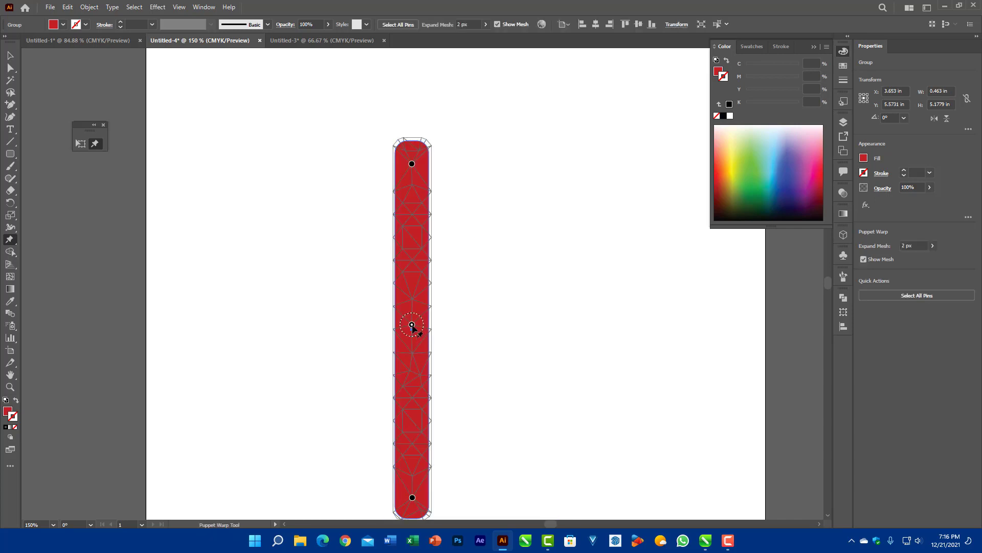
{"action": "key", "text": "ctrl+z"}
Try moving the bar's upper pin with only the two end pins in place, and undo the tilt
{"action": "left_click_drag", "start_coordinate": [412, 164], "coordinate": [387, 118]}
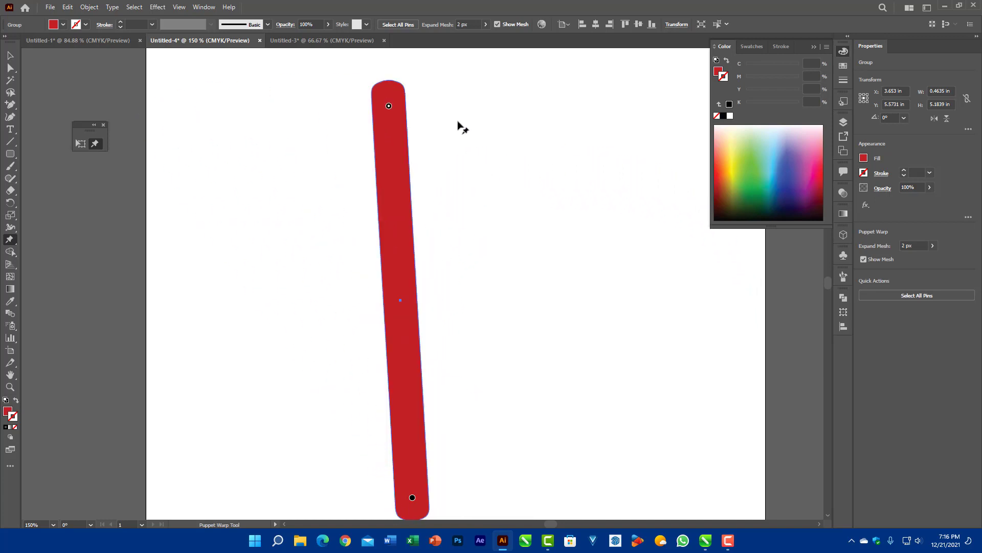
{"action": "left_click_drag", "start_coordinate": [458, 122], "coordinate": [410, 117]}
{"action": "key", "text": "ctrl+z"}
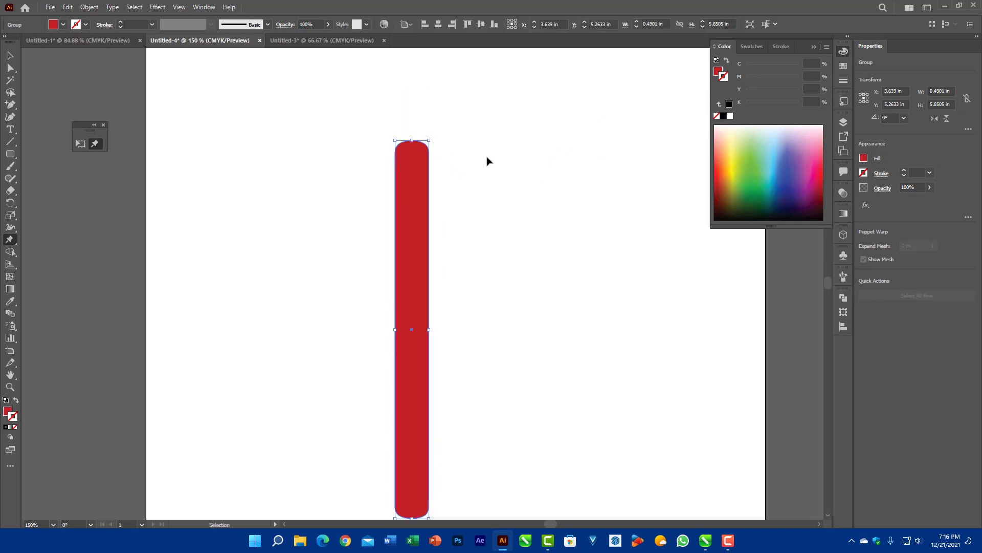
Pin the bar's middle again and bend the upper end over and down beside the lower end to form an arch
{"action": "left_click", "coordinate": [412, 325]}
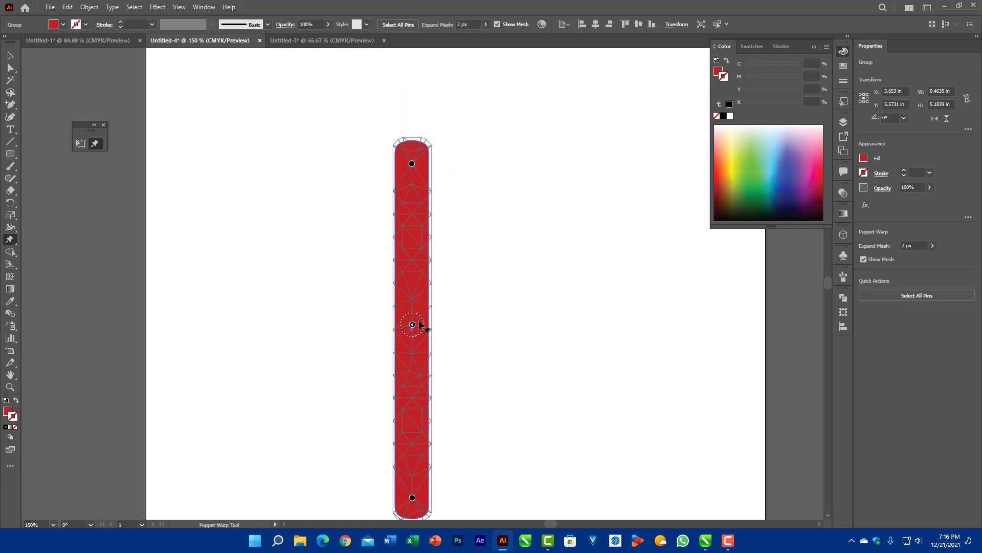
{"action": "left_click_drag", "start_coordinate": [412, 166], "coordinate": [493, 469]}
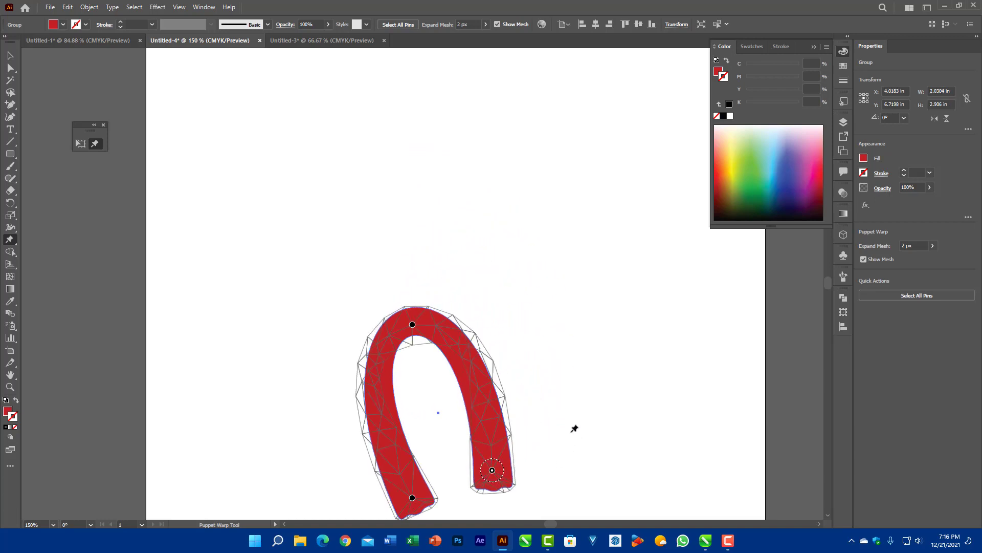
Rotate the arch's right end slightly around its pin, and lower the middle pin to make a flatter horseshoe shape
{"action": "scroll", "coordinate": [551, 421], "scroll_direction": "down", "scroll_amount": 1}
{"action": "scroll", "coordinate": [506, 476], "scroll_direction": "up", "scroll_amount": 3}
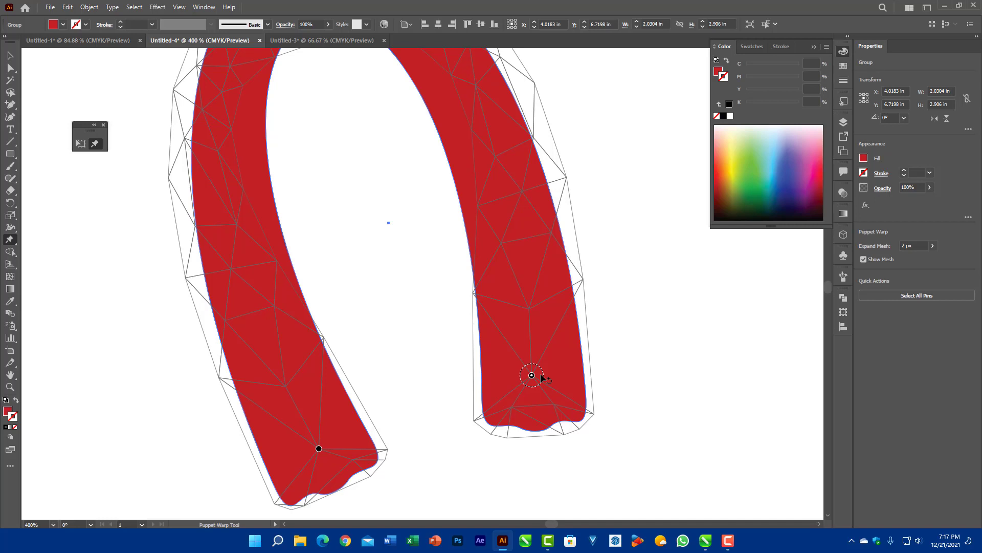
{"action": "mouse_move", "coordinate": [541, 374]}
{"action": "left_mouse_down"}
{"action": "mouse_move", "coordinate": [538, 359]}
{"action": "mouse_move", "coordinate": [536, 376]}
{"action": "left_mouse_up"}
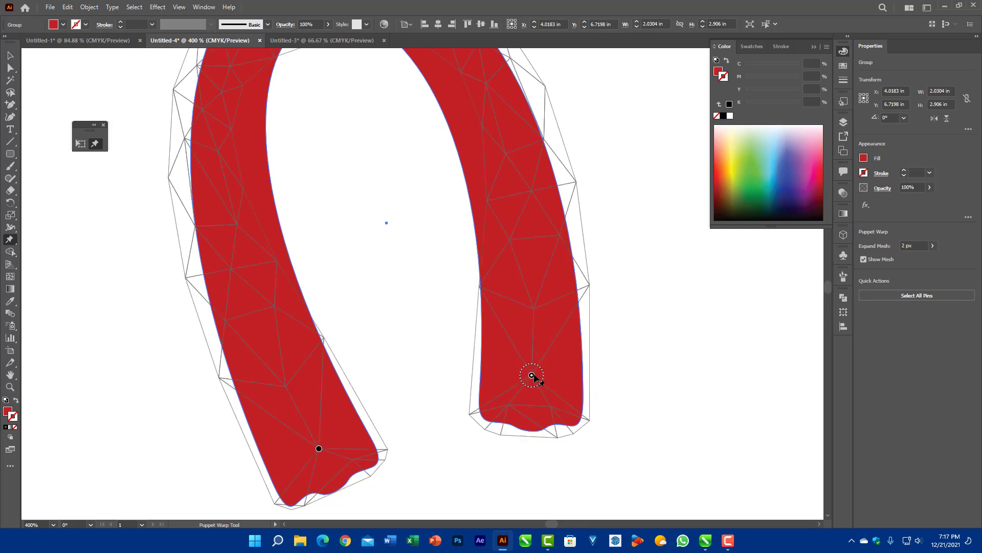
{"action": "scroll", "coordinate": [492, 358], "scroll_direction": "down", "scroll_amount": 1}
{"action": "scroll", "coordinate": [492, 358], "scroll_direction": "down", "scroll_amount": 1}
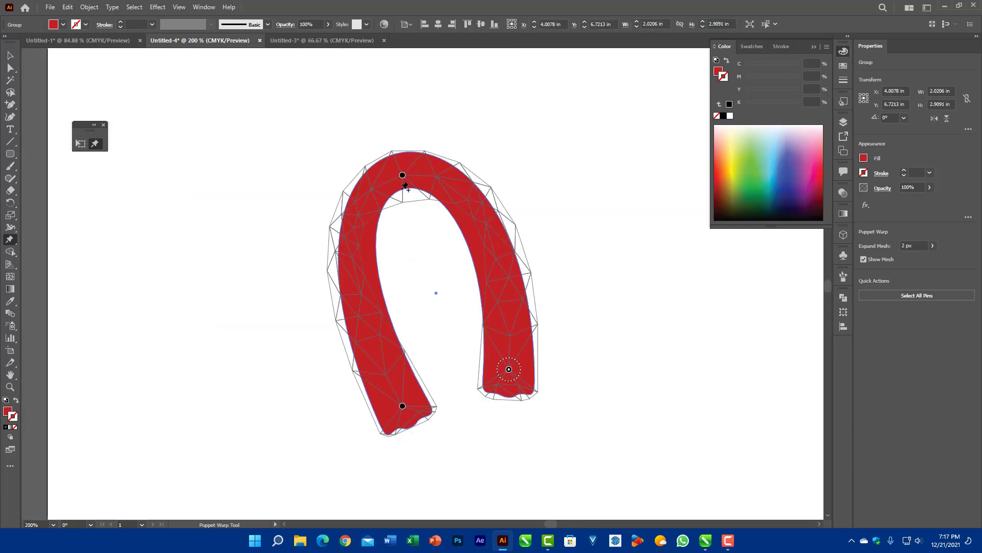
{"action": "left_click_drag", "start_coordinate": [399, 179], "coordinate": [427, 290]}
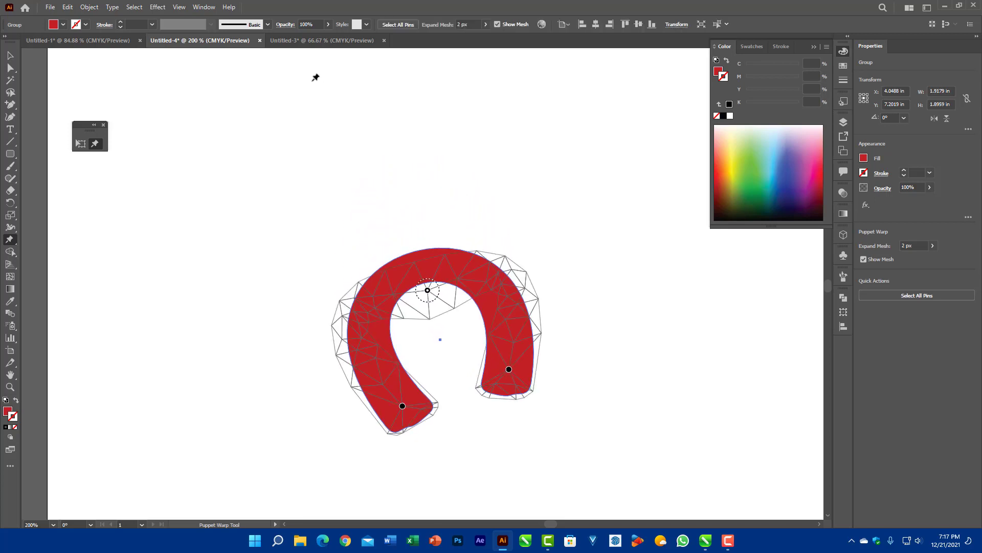
Switch to the Untitled-3 document with the colorful bird, activate the Selection tool and deselect the artwork
{"action": "left_click", "coordinate": [323, 45]}
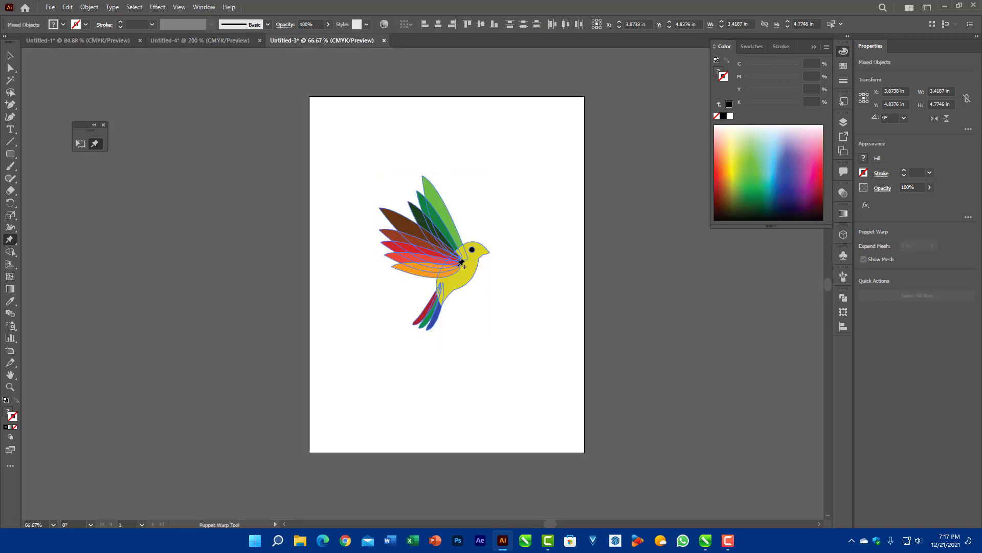
{"action": "scroll", "coordinate": [462, 264], "scroll_direction": "up", "scroll_amount": 3}
{"action": "scroll", "coordinate": [484, 211], "scroll_direction": "down", "scroll_amount": 1}
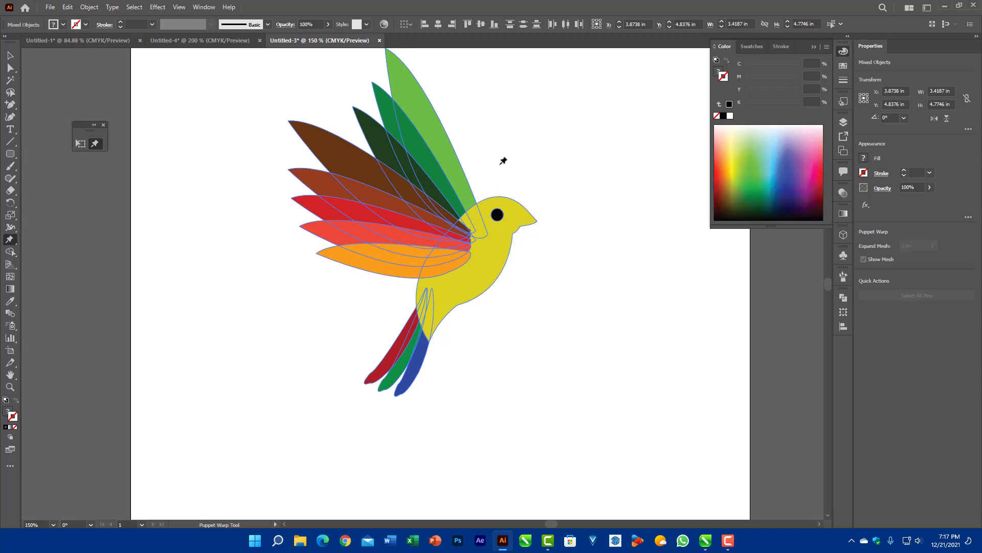
{"action": "left_click_drag", "start_coordinate": [501, 161], "coordinate": [499, 205]}
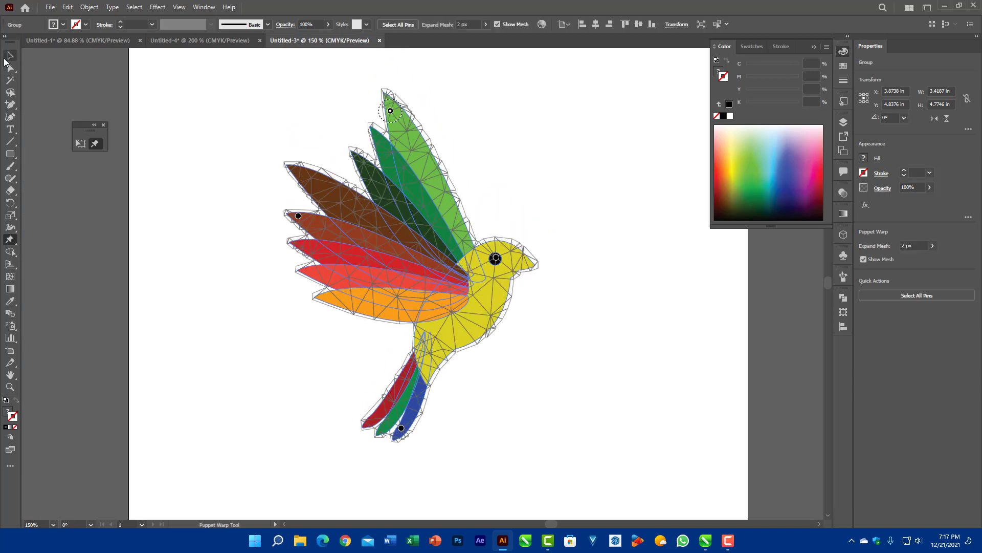
{"action": "left_click", "coordinate": [10, 55]}
{"action": "left_click", "coordinate": [574, 183]}
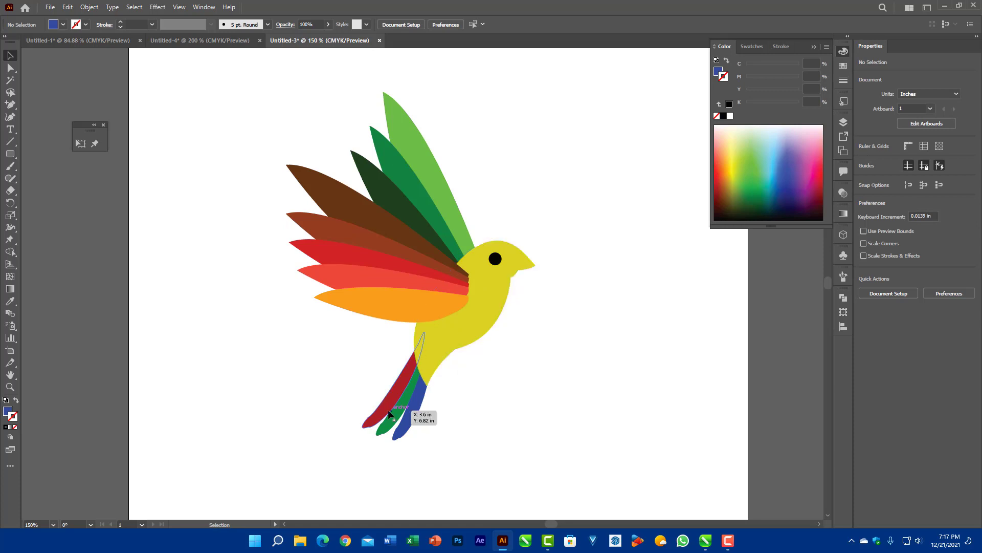
Ungroup the bird artwork so its feathers can be selected individually, and clear the selection
{"action": "left_click", "coordinate": [427, 135]}
{"action": "right_click", "coordinate": [415, 148]}
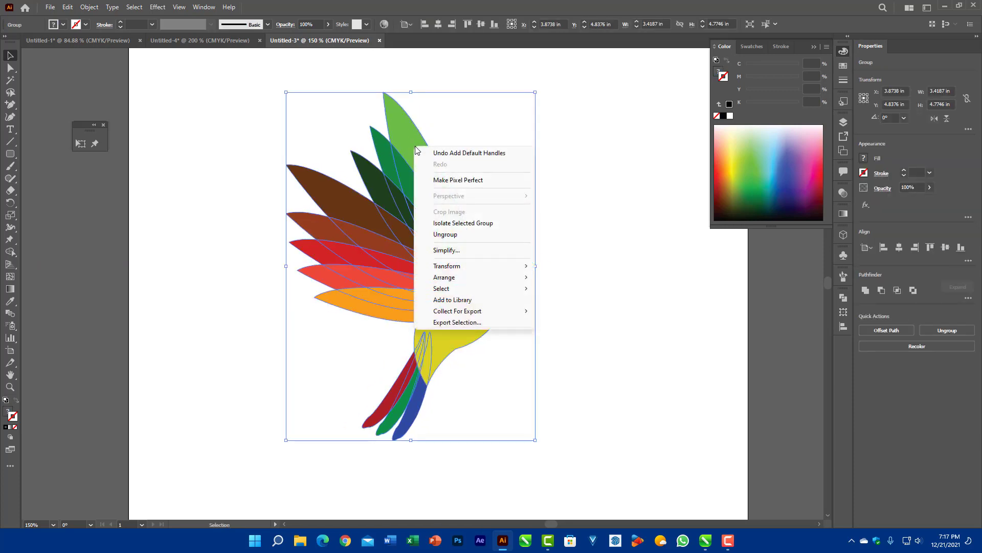
{"action": "left_click", "coordinate": [445, 233]}
{"action": "left_click", "coordinate": [569, 200]}
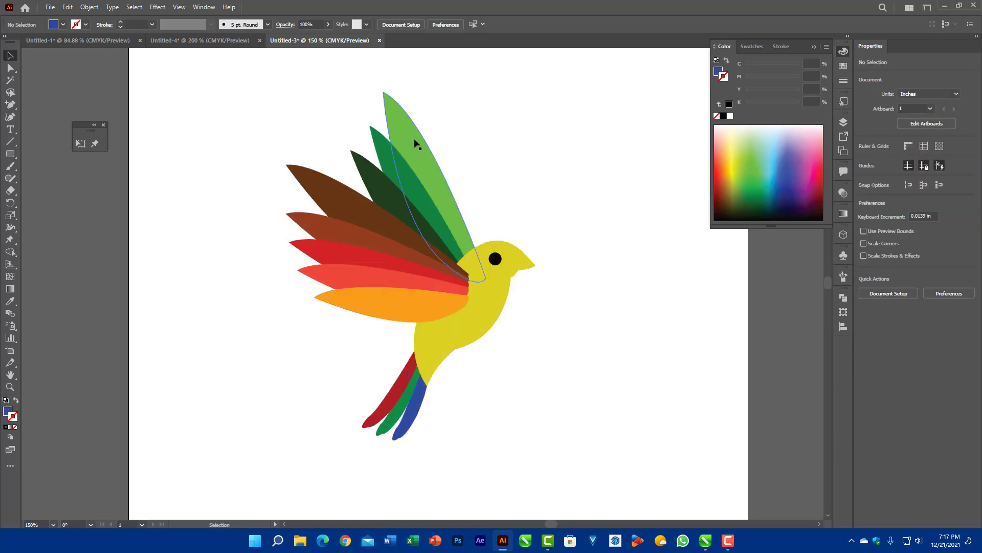
Apply Puppet Warp to the light green wing feather and swing its tip to the right, above the bird's head
{"action": "mouse_move", "coordinate": [417, 144]}
{"action": "left_mouse_down"}
{"action": "mouse_move", "coordinate": [438, 132]}
{"action": "mouse_move", "coordinate": [435, 148]}
{"action": "left_mouse_up"}
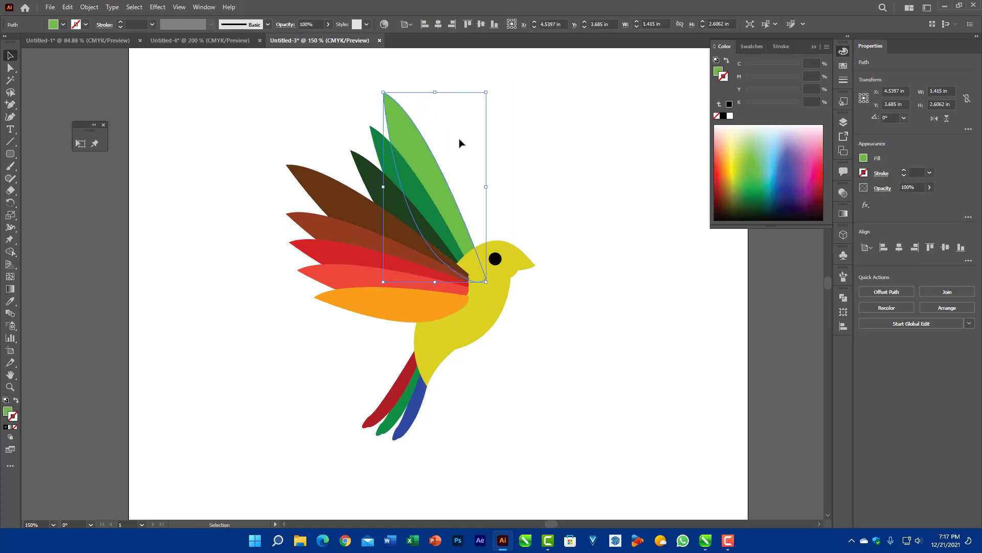
{"action": "left_click", "coordinate": [95, 144]}
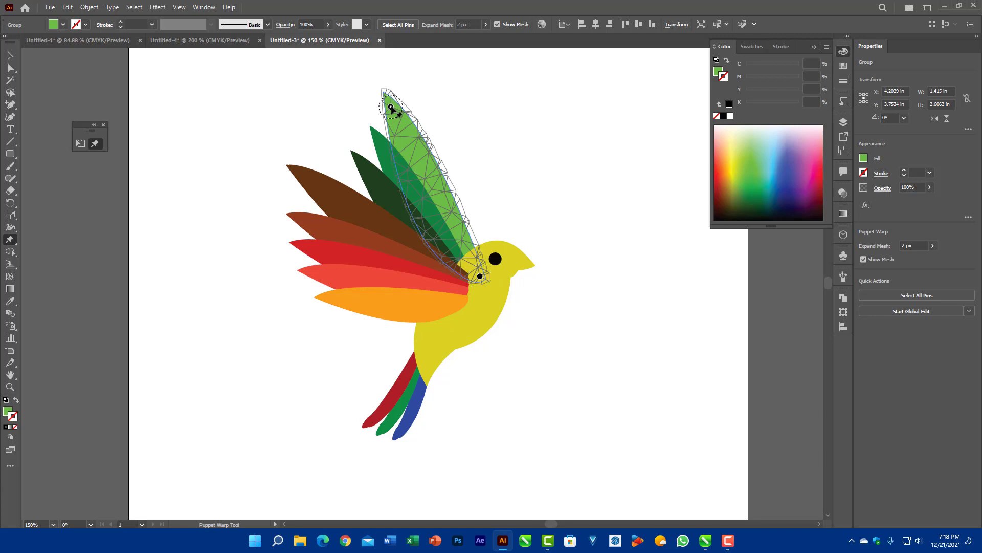
{"action": "left_click_drag", "start_coordinate": [391, 107], "coordinate": [528, 78]}
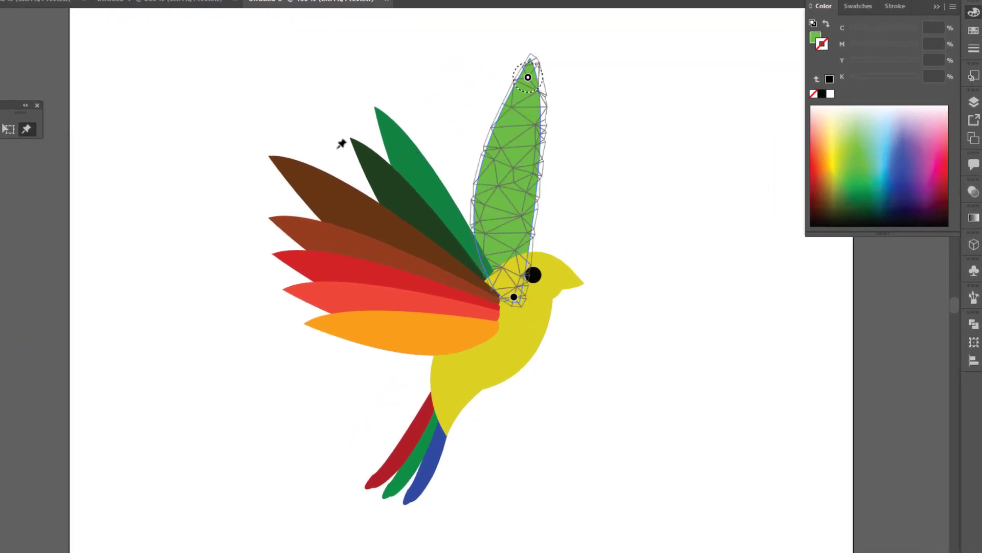
Puppet-warp the medium green wing feather: delete its middle pin, swing the tip pin up and right, and shift the base pin slightly right
{"action": "key", "text": "v"}
{"action": "left_click", "coordinate": [411, 149]}
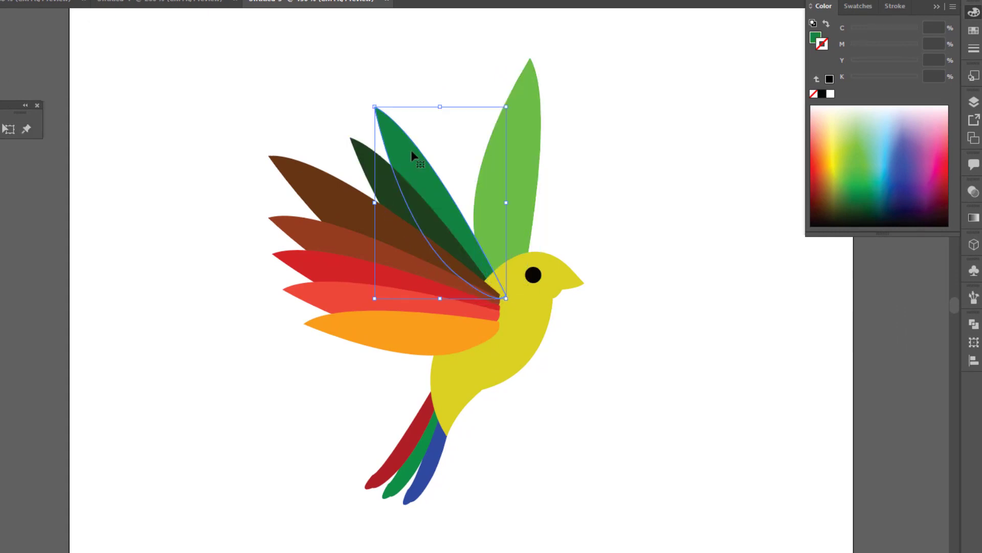
{"action": "left_click", "coordinate": [30, 130]}
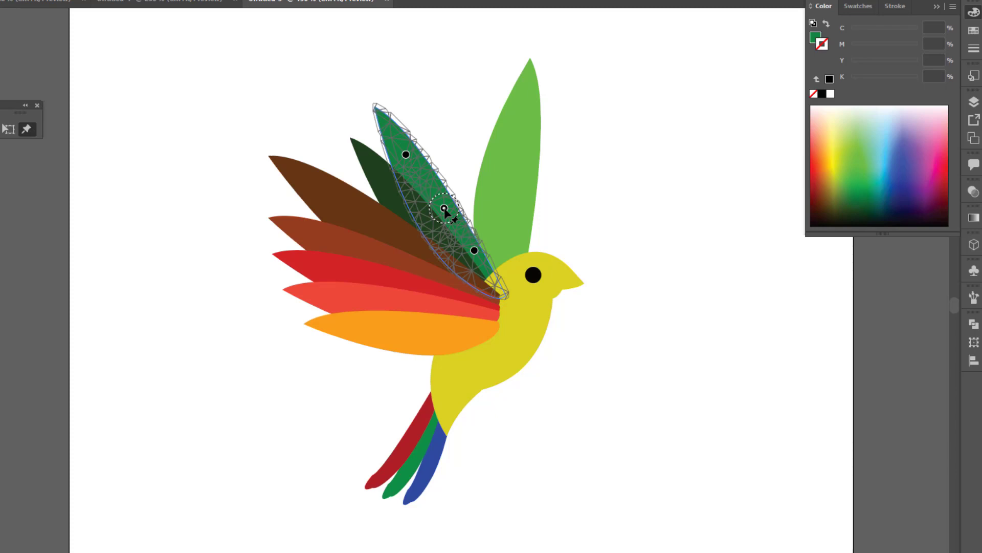
{"action": "key", "text": "Delete"}
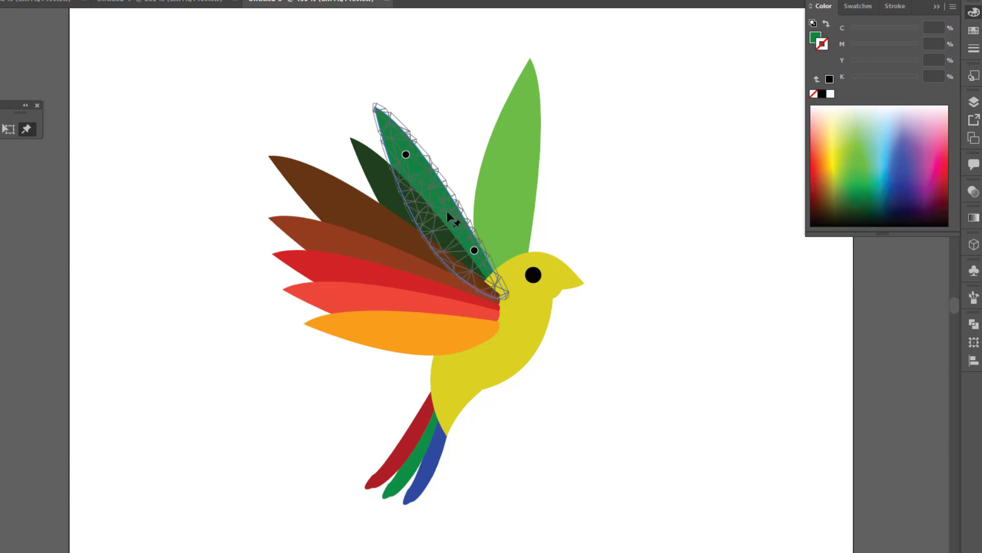
{"action": "left_click_drag", "start_coordinate": [405, 155], "coordinate": [436, 116]}
{"action": "left_click_drag", "start_coordinate": [474, 250], "coordinate": [486, 250]}
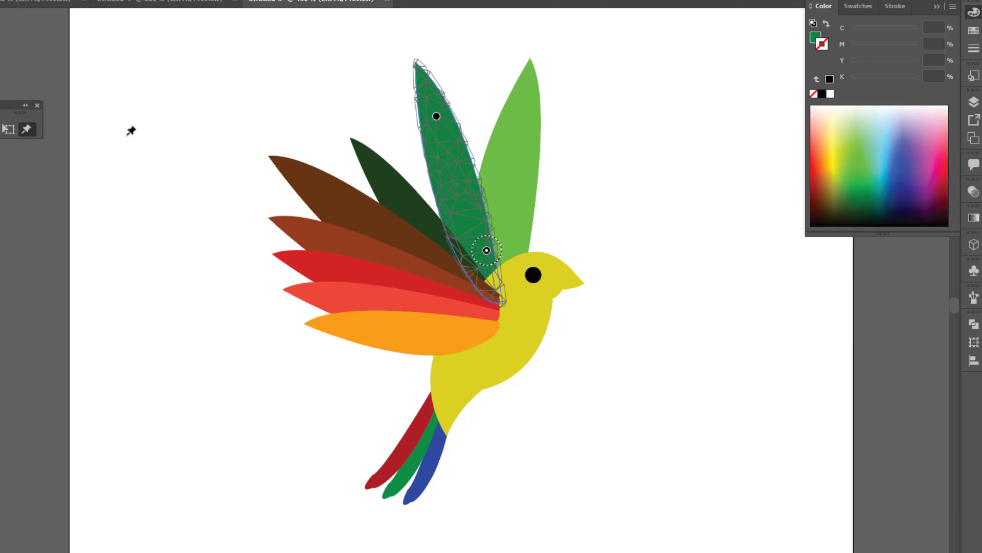
Start Puppet Warp on the red tail feather and place pins near its tip and at its middle
{"action": "key", "text": "v"}
{"action": "scroll", "coordinate": [375, 511], "scroll_direction": "up", "scroll_amount": 3}
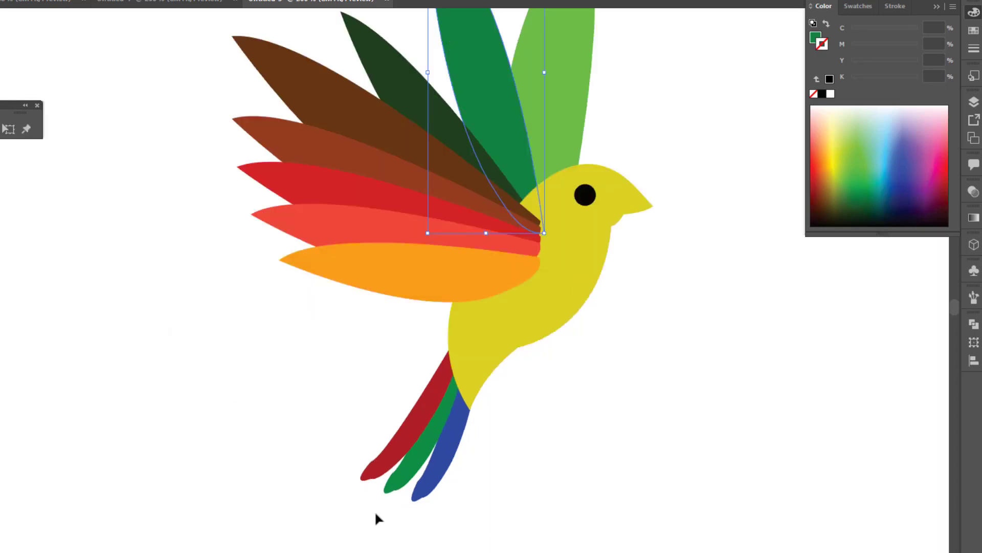
{"action": "left_click", "coordinate": [440, 374]}
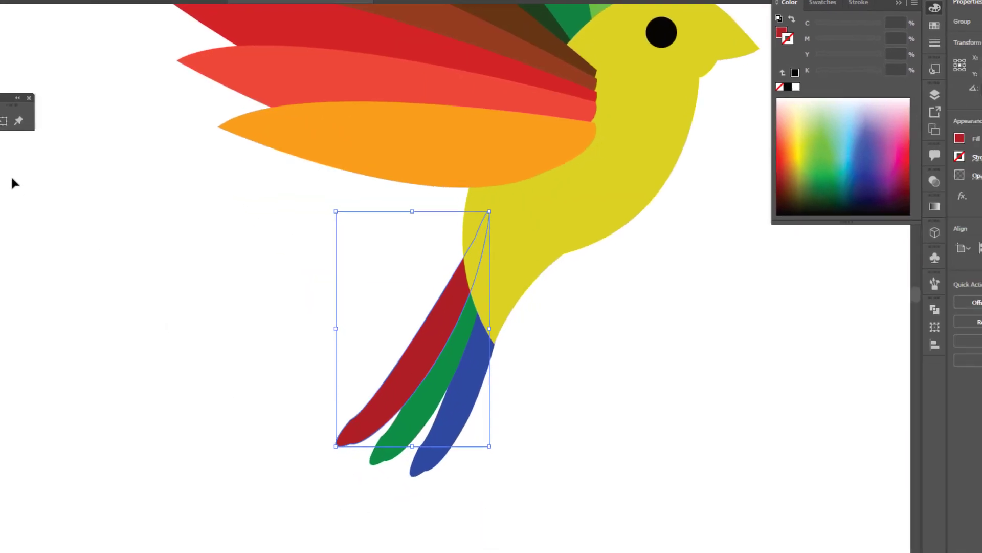
{"action": "left_click", "coordinate": [26, 128]}
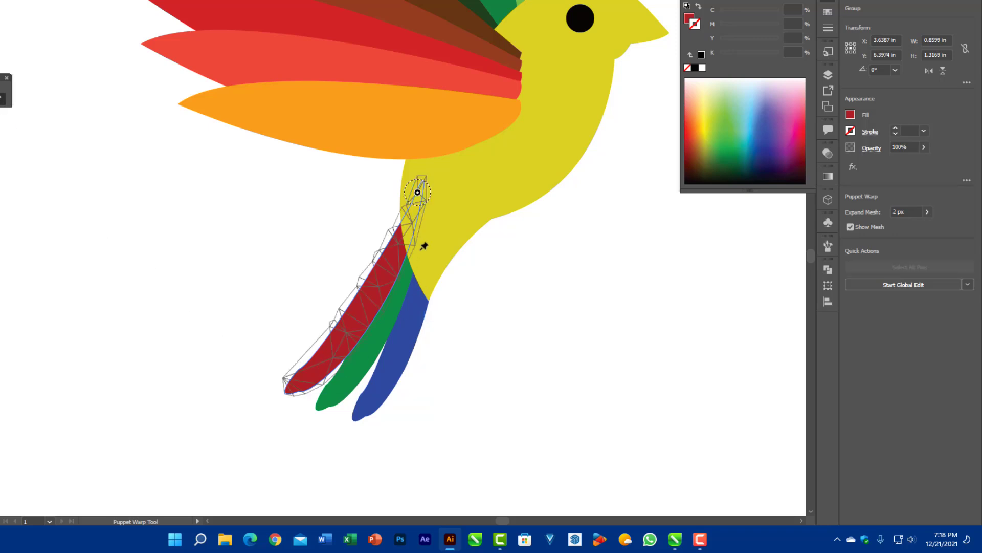
{"action": "left_click", "coordinate": [307, 378]}
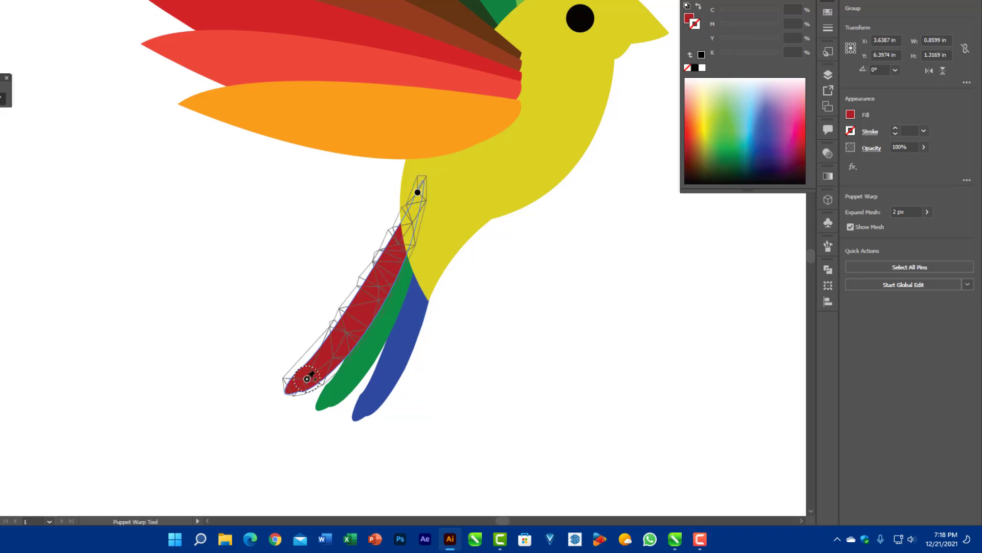
{"action": "left_click", "coordinate": [371, 301]}
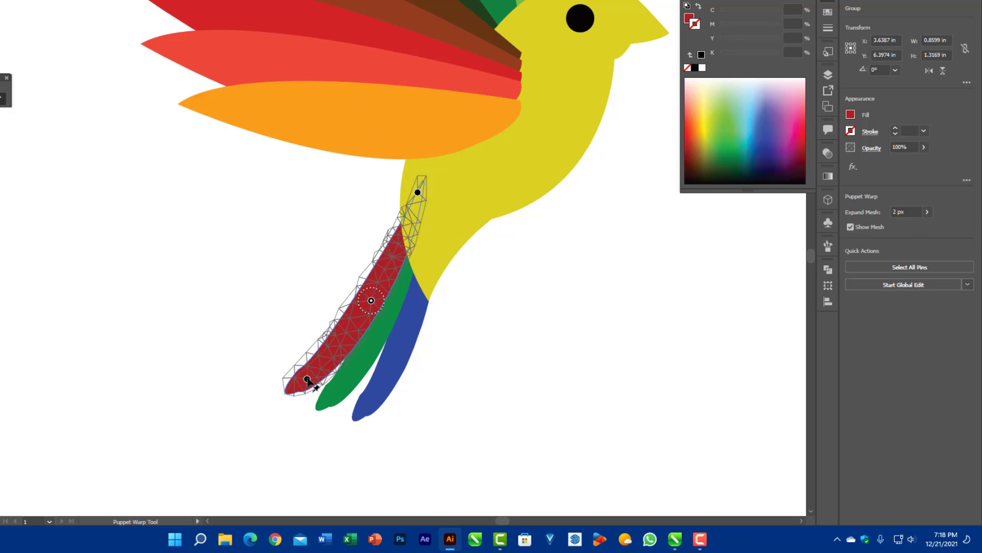
Swing the red tail feather's tip pin up and left and pull its middle pin up and left to arch the feather
{"action": "left_click_drag", "start_coordinate": [307, 379], "coordinate": [263, 342]}
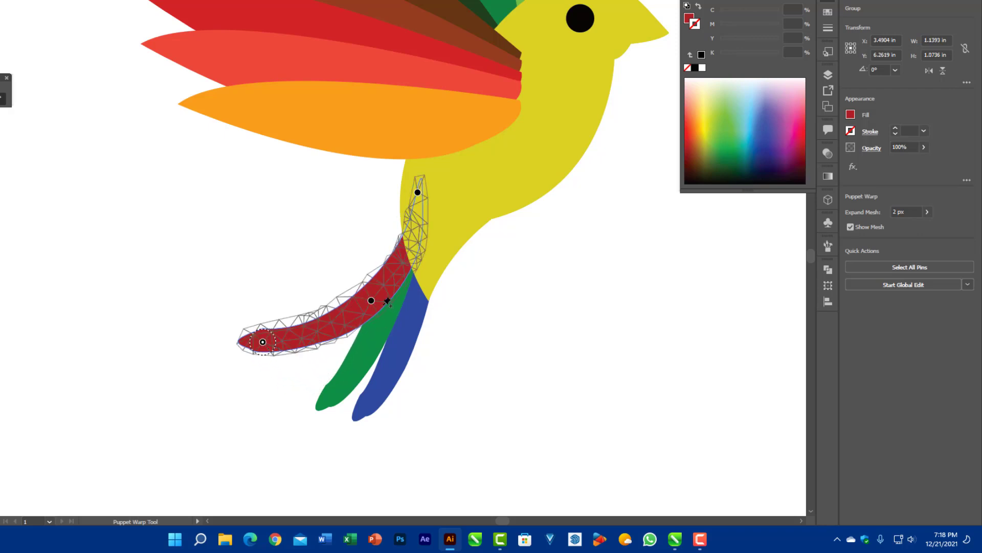
{"action": "left_click_drag", "start_coordinate": [371, 300], "coordinate": [365, 291]}
{"action": "left_click_drag", "start_coordinate": [353, 275], "coordinate": [293, 236]}
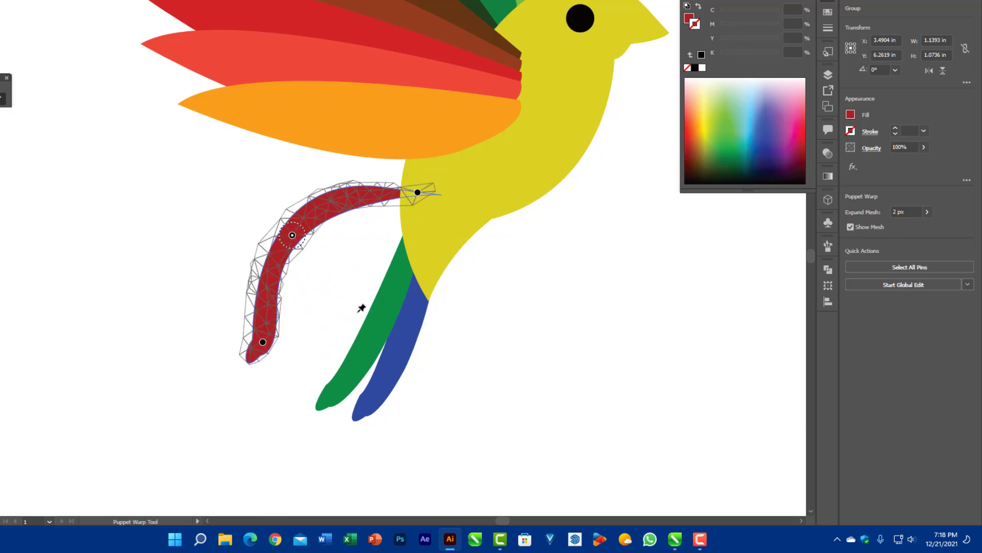
{"action": "key", "text": "v"}
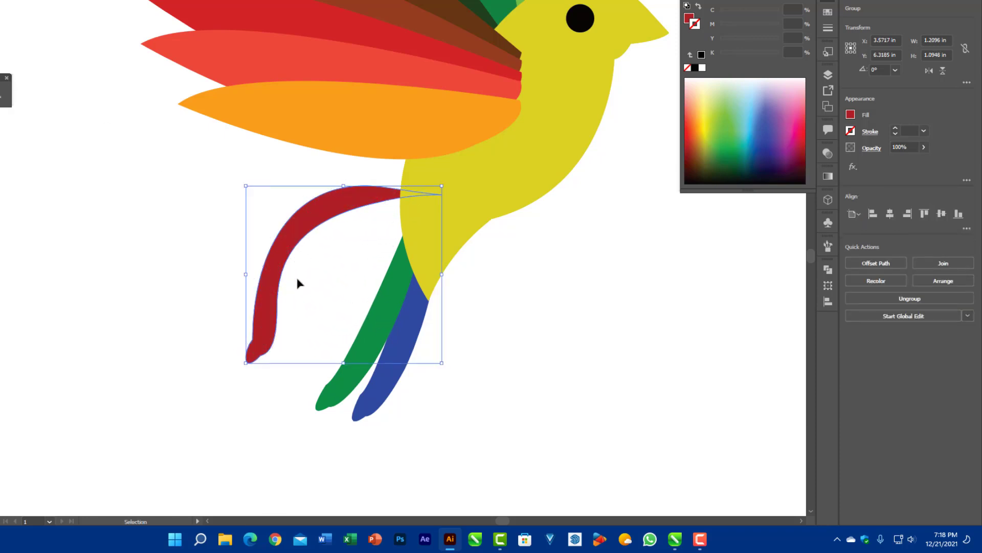
Puppet-warp the green tail feather: pin its middle and tip, pull the middle up and left, and shift the tip slightly left
{"action": "left_click", "coordinate": [372, 316]}
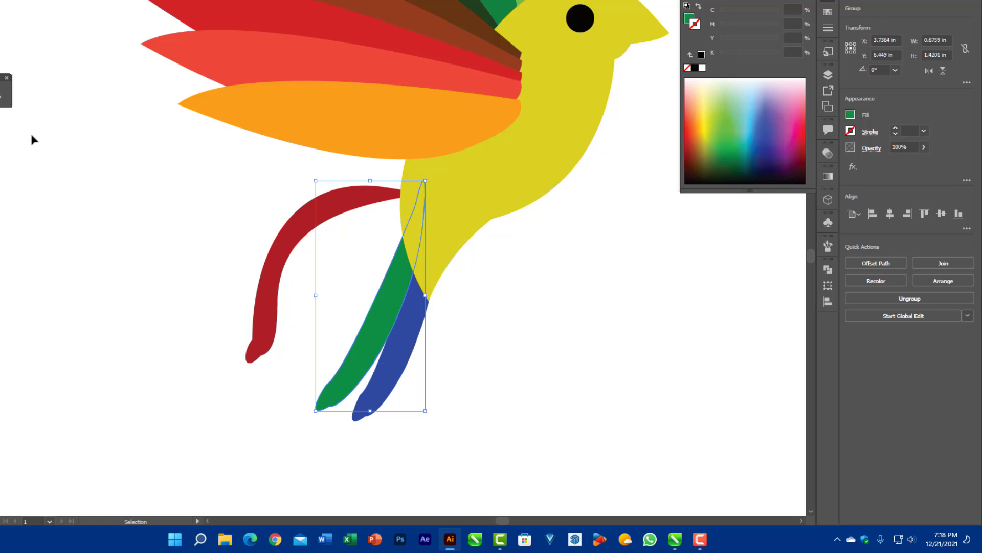
{"action": "left_click", "coordinate": [6, 102]}
{"action": "left_click", "coordinate": [387, 309]}
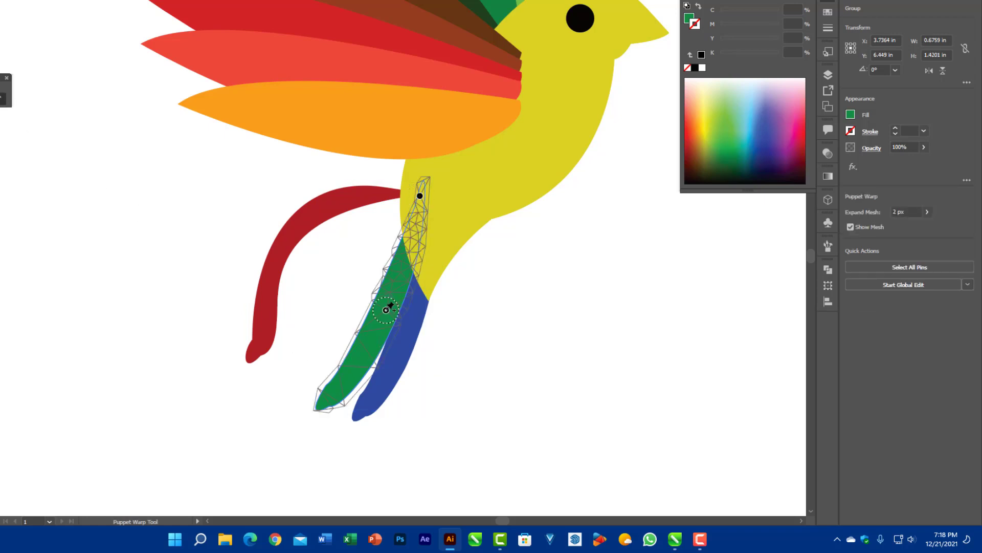
{"action": "left_click", "coordinate": [334, 394]}
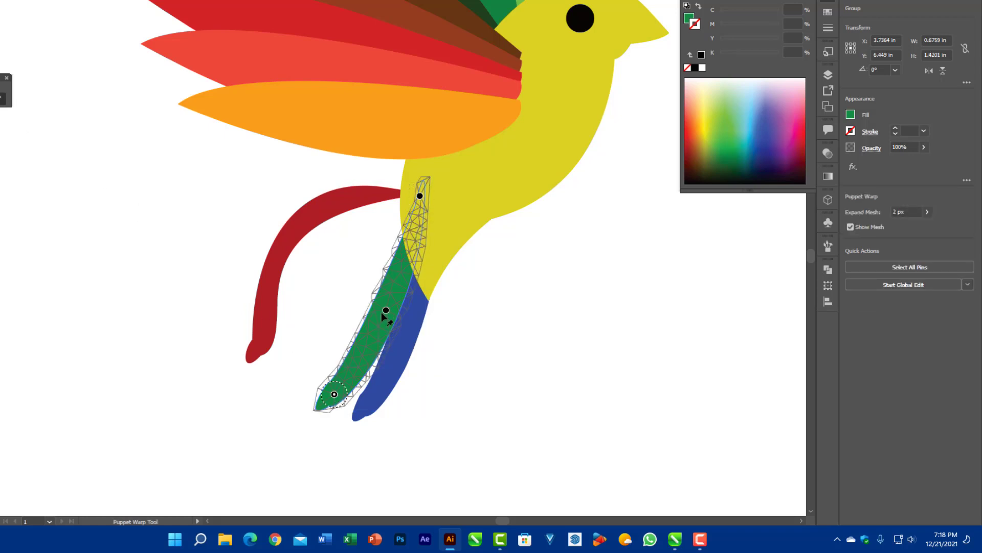
{"action": "left_click_drag", "start_coordinate": [386, 309], "coordinate": [329, 284]}
{"action": "mouse_move", "coordinate": [334, 394]}
{"action": "left_mouse_down"}
{"action": "mouse_move", "coordinate": [324, 394]}
{"action": "mouse_move", "coordinate": [337, 398]}
{"action": "left_mouse_up"}
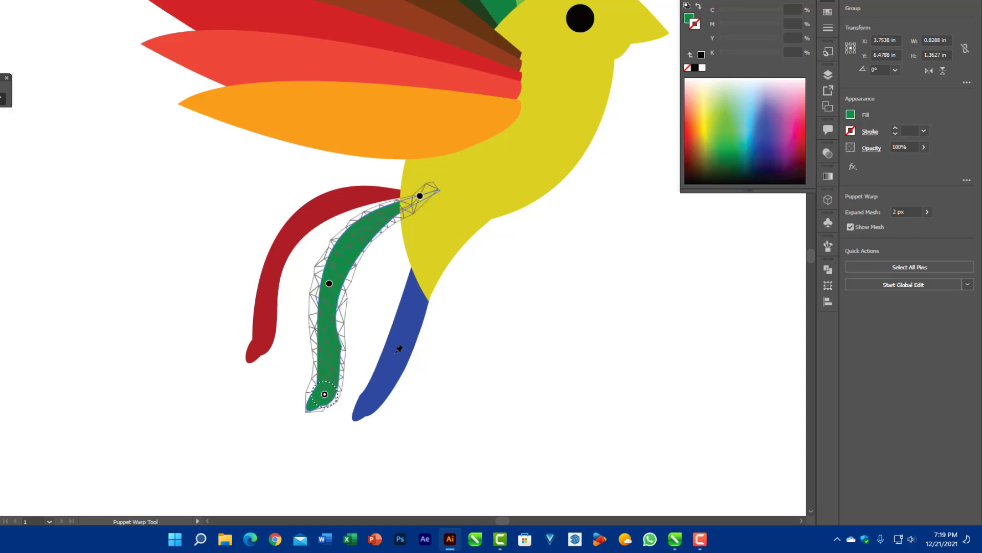
{"action": "key", "text": "v"}
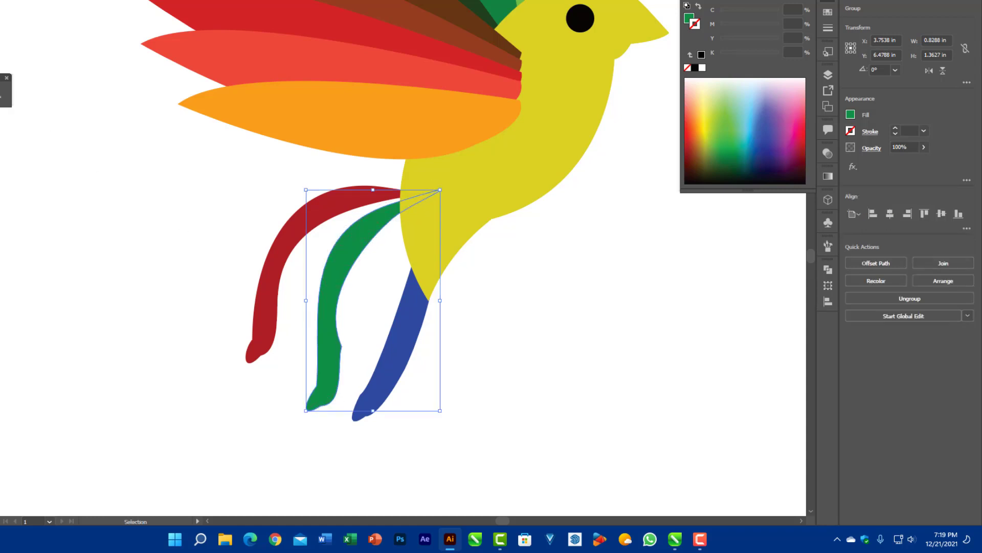
Puppet-warp the blue tail feather: replace the edge pin with a central one, pull it up and left, and pin the tip
{"action": "left_click", "coordinate": [404, 359]}
{"action": "left_click", "coordinate": [3, 100]}
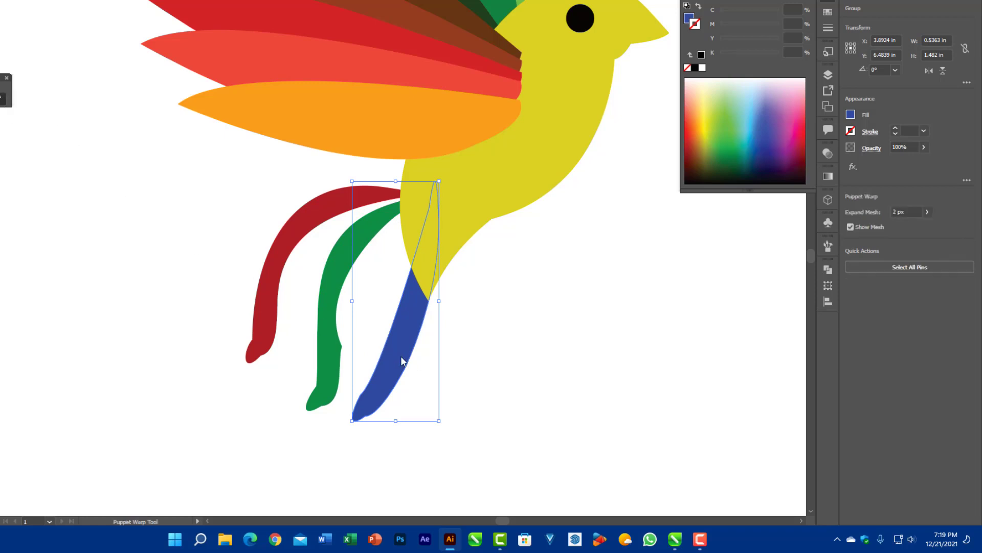
{"action": "mouse_move", "coordinate": [398, 308]}
{"action": "left_mouse_down"}
{"action": "mouse_move", "coordinate": [403, 317]}
{"action": "mouse_move", "coordinate": [387, 306]}
{"action": "left_mouse_up"}
{"action": "left_click", "coordinate": [404, 314]}
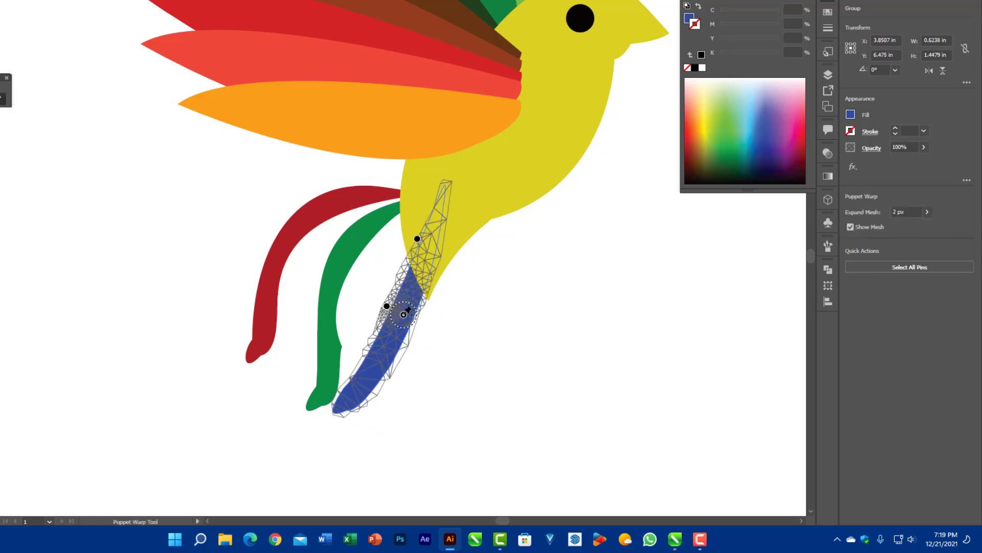
{"action": "left_click", "coordinate": [387, 307]}
{"action": "key", "text": "Delete"}
{"action": "left_click_drag", "start_coordinate": [404, 314], "coordinate": [378, 280]}
{"action": "left_click", "coordinate": [363, 394]}
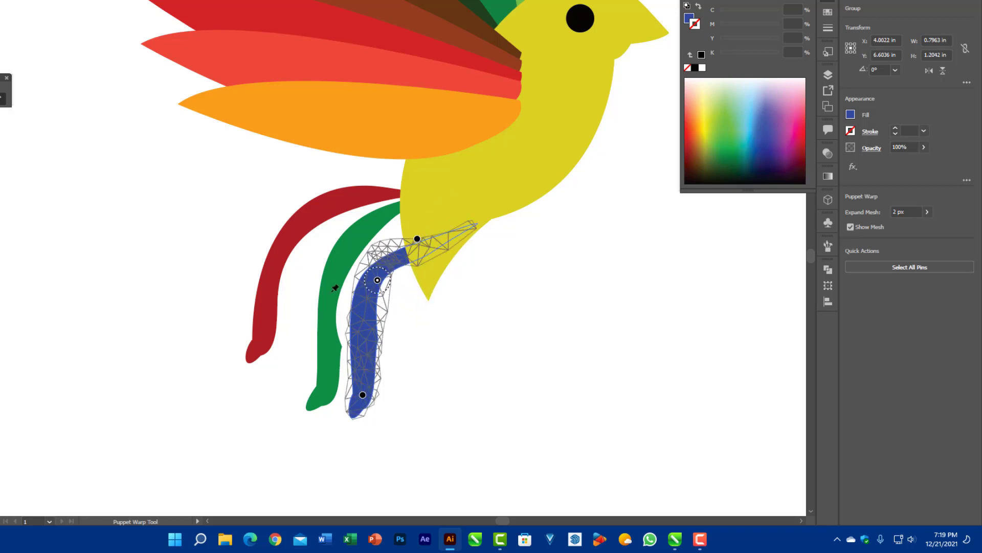
{"action": "key", "text": "v"}
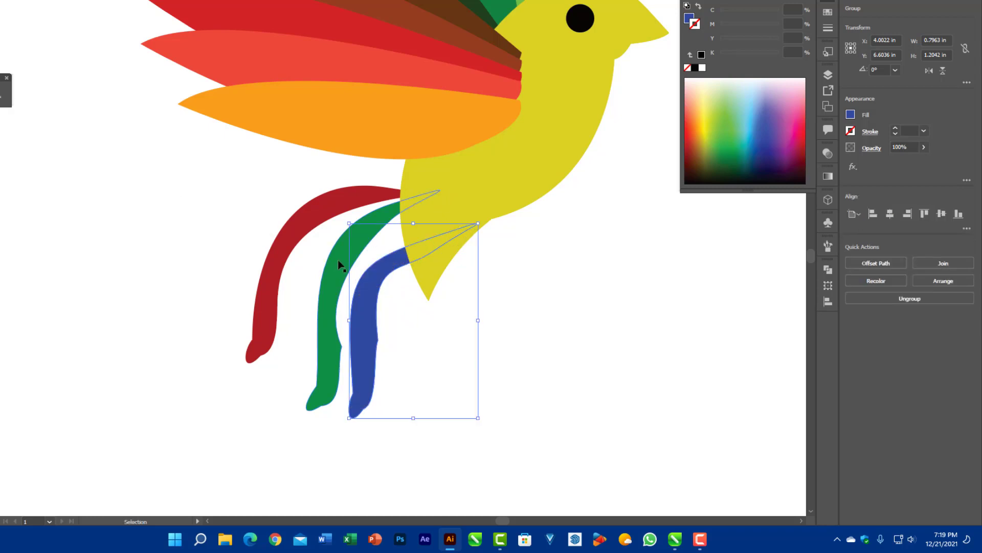
Refine the green tail feather's warp by moving its middle pin slightly left and its base pin down
{"action": "left_click", "coordinate": [338, 260]}
{"action": "left_click", "coordinate": [6, 99]}
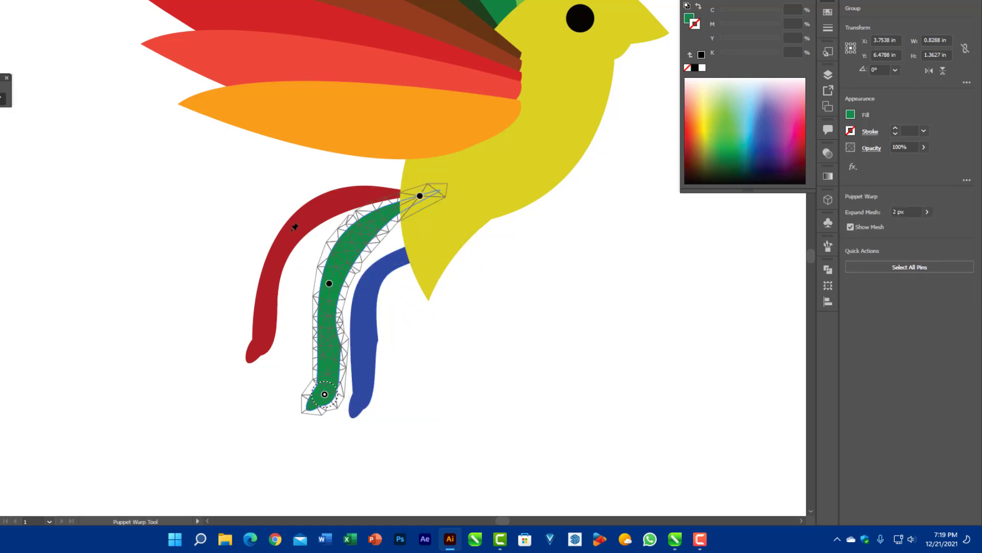
{"action": "left_click_drag", "start_coordinate": [330, 289], "coordinate": [317, 287]}
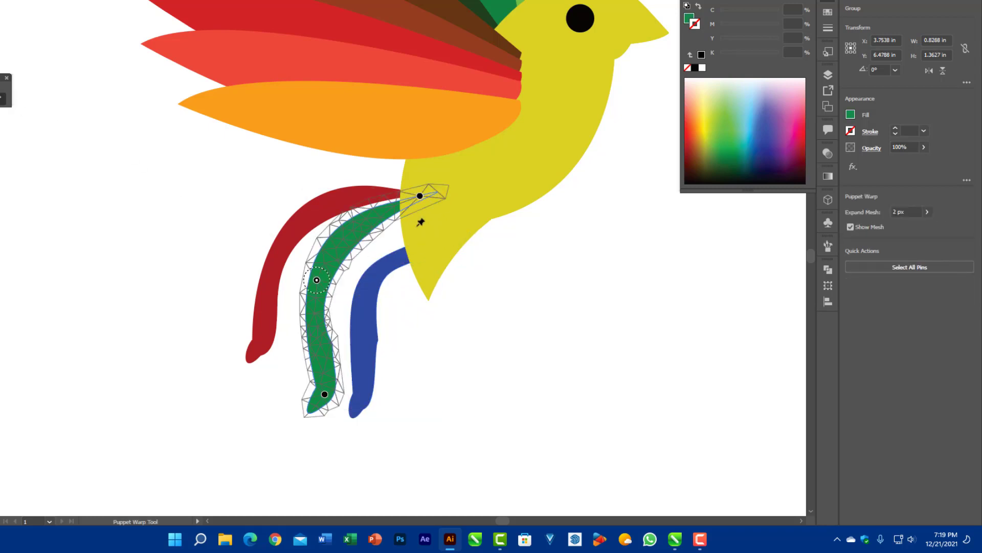
{"action": "left_click_drag", "start_coordinate": [419, 196], "coordinate": [418, 211]}
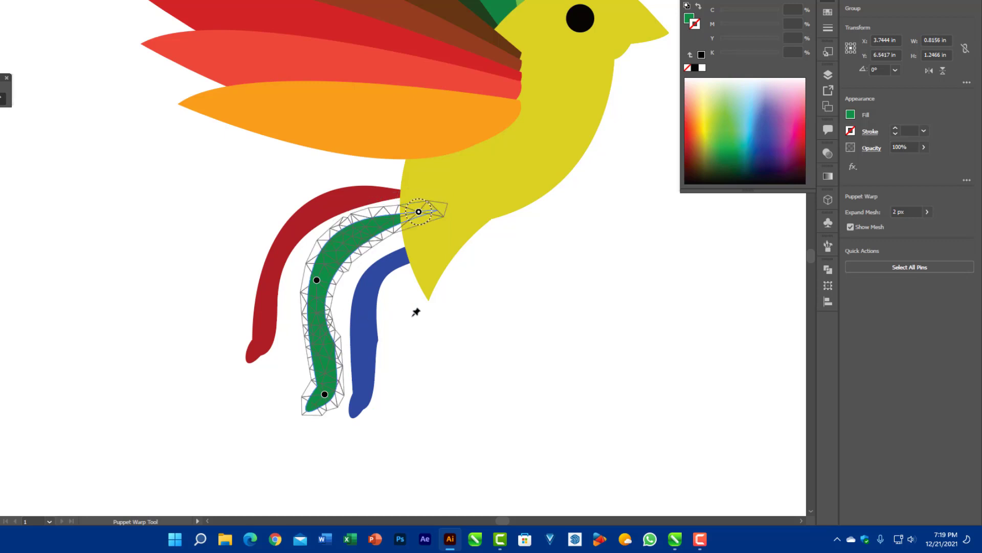
Puppet-warp the light green wing feather: add a middle pin, pull the tip pin up to lengthen it, and move the middle pin up
{"action": "scroll", "coordinate": [415, 309], "scroll_direction": "down", "scroll_amount": 2}
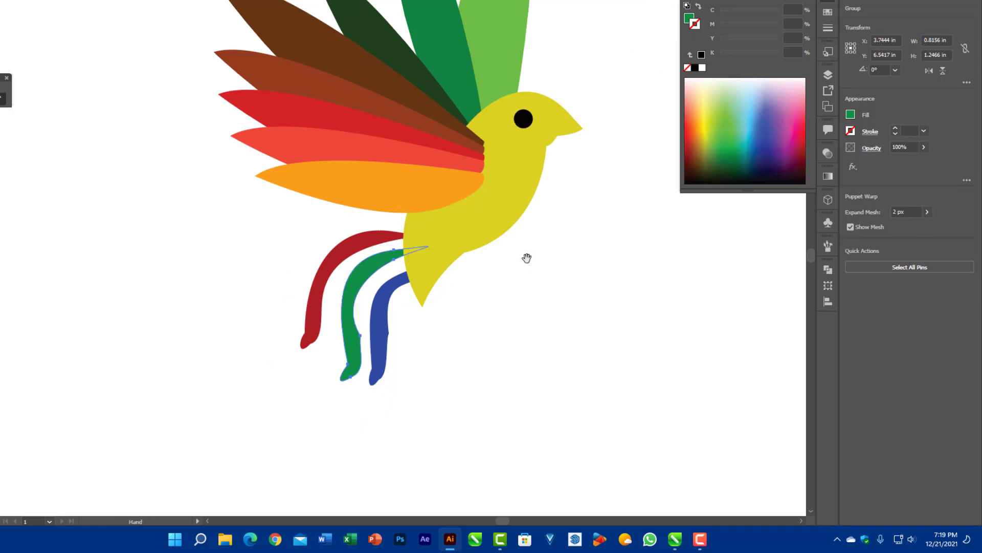
{"action": "left_click_drag", "start_coordinate": [526, 259], "coordinate": [458, 279]}
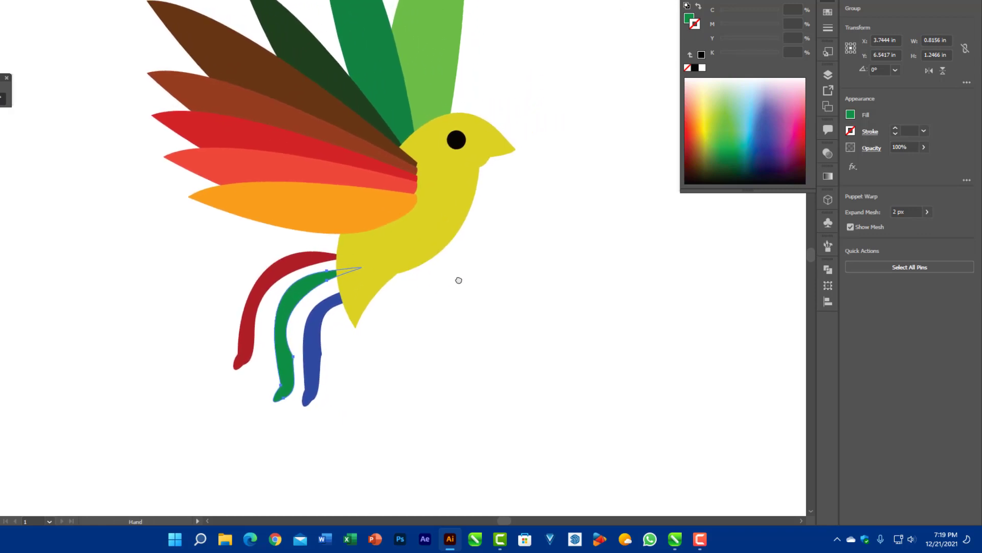
{"action": "key", "text": "space"}
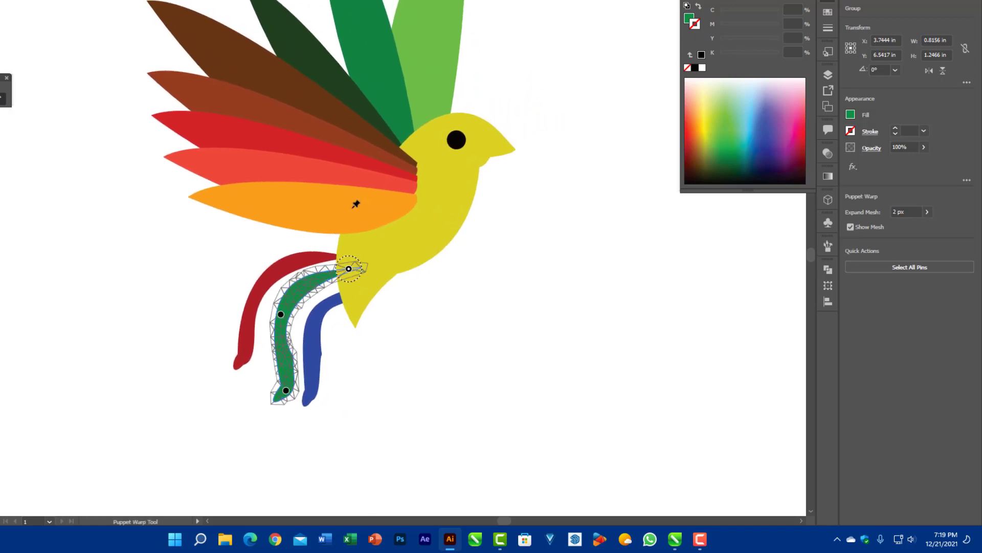
{"action": "scroll", "coordinate": [424, 185], "scroll_direction": "up", "scroll_amount": 1}
{"action": "scroll", "coordinate": [424, 185], "scroll_direction": "down", "scroll_amount": 3}
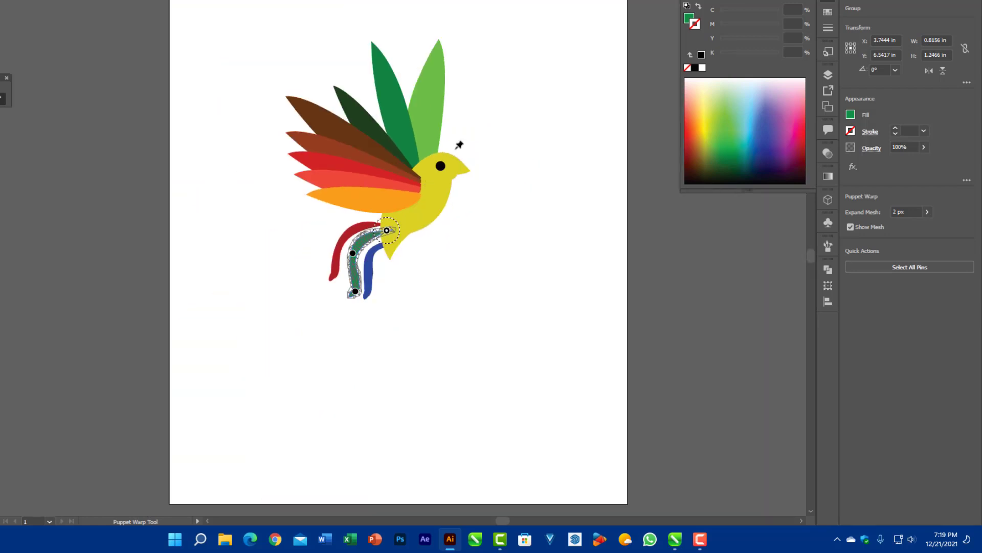
{"action": "key", "text": "space"}
{"action": "left_click_drag", "start_coordinate": [488, 123], "coordinate": [440, 217]}
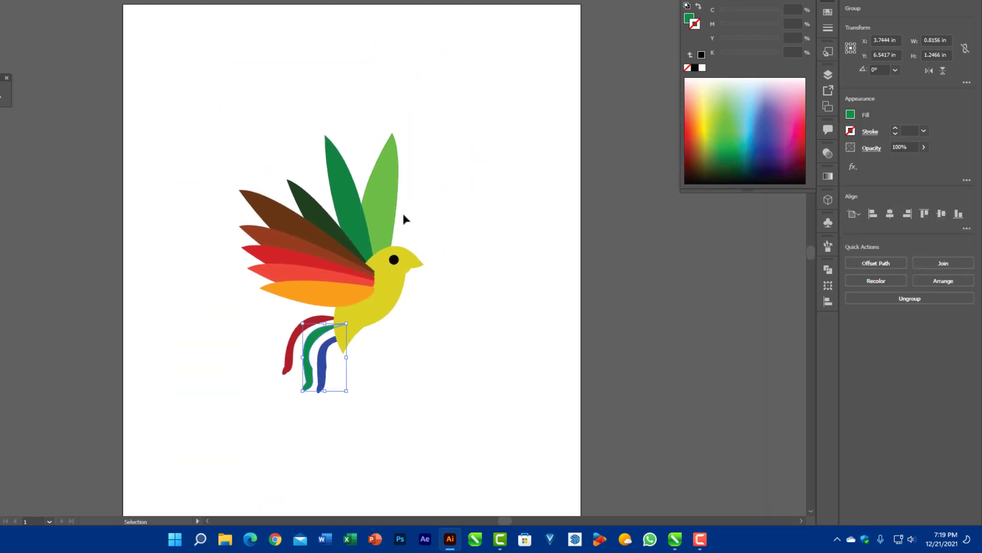
{"action": "left_click", "coordinate": [380, 203]}
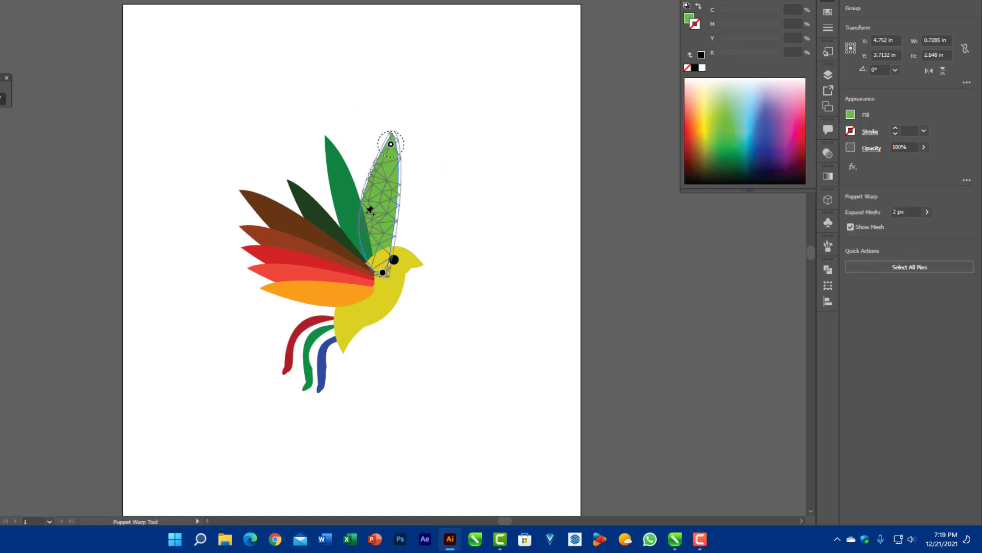
{"action": "left_click", "coordinate": [381, 207]}
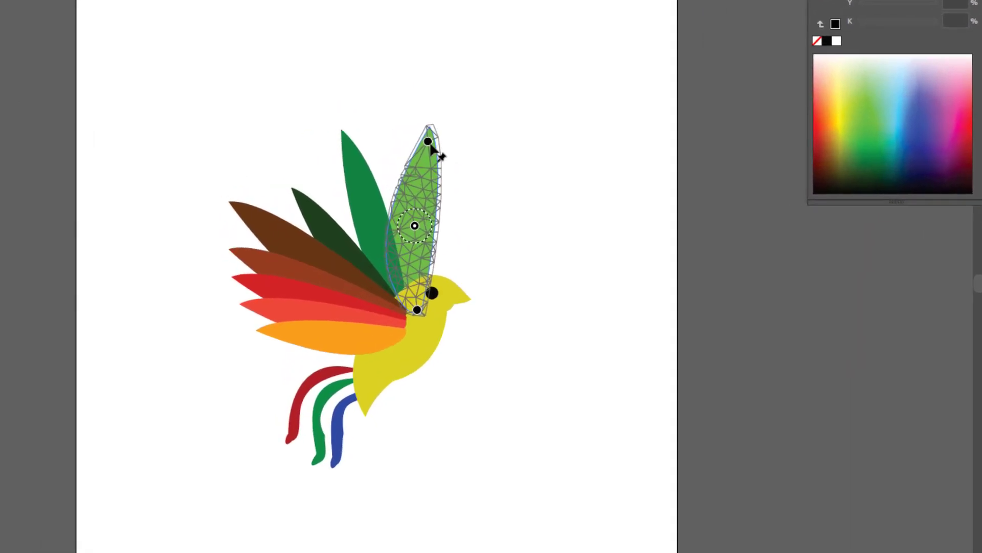
{"action": "left_click_drag", "start_coordinate": [428, 138], "coordinate": [434, 59]}
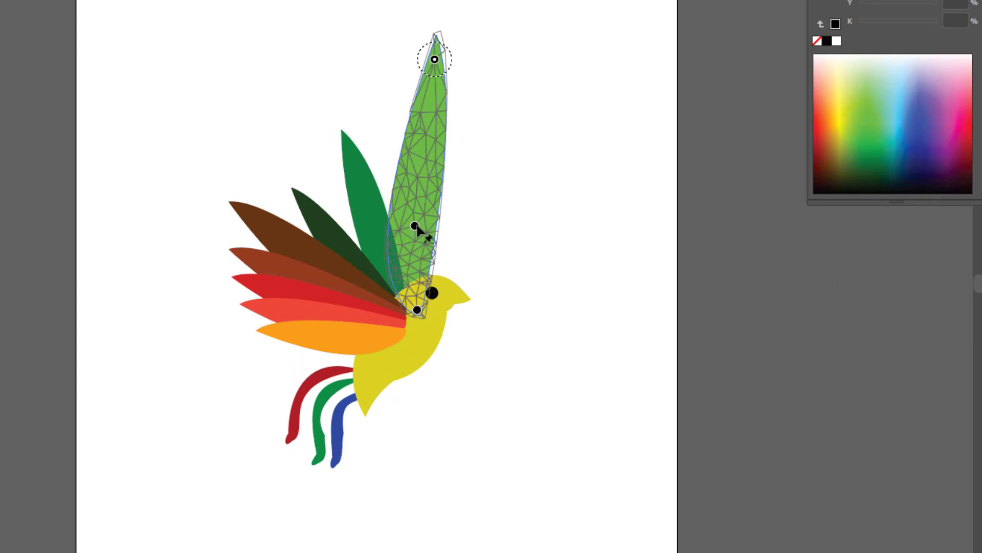
{"action": "left_click_drag", "start_coordinate": [414, 227], "coordinate": [416, 187]}
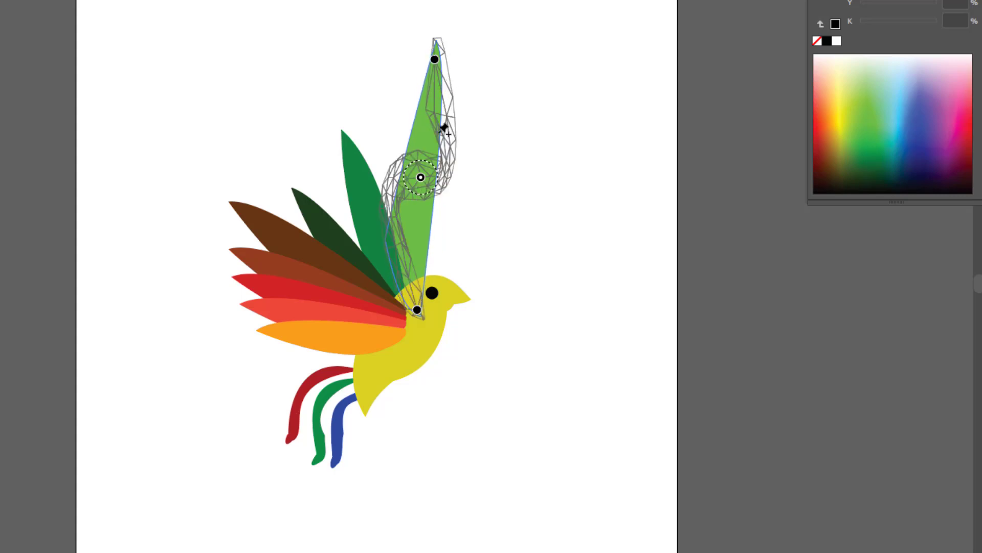
{"action": "key", "text": "ctrl+z"}
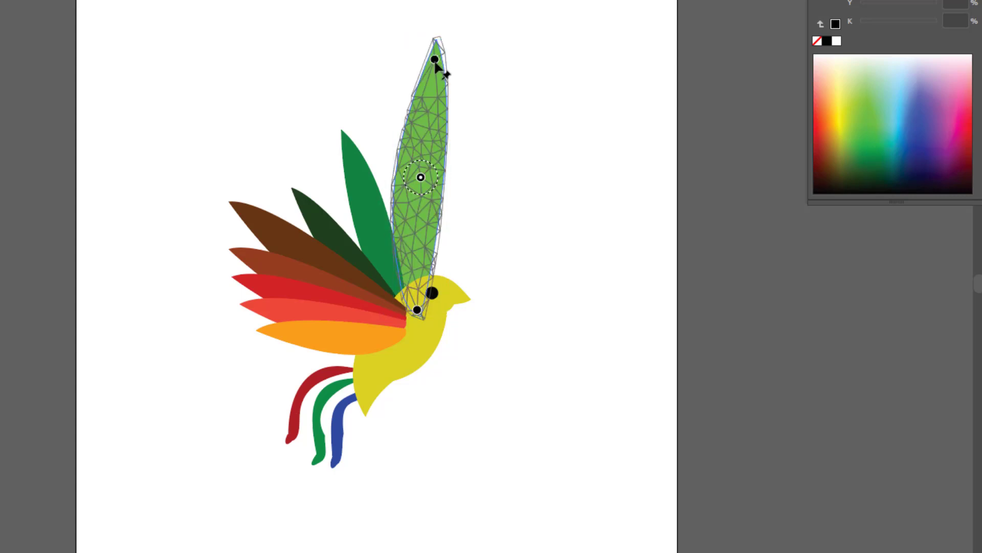
Rotate the light green wing feather's tip pin clockwise so the tip curls to the right, and deselect the artwork
{"action": "left_click", "coordinate": [434, 59]}
{"action": "left_click_drag", "start_coordinate": [448, 77], "coordinate": [425, 88]}
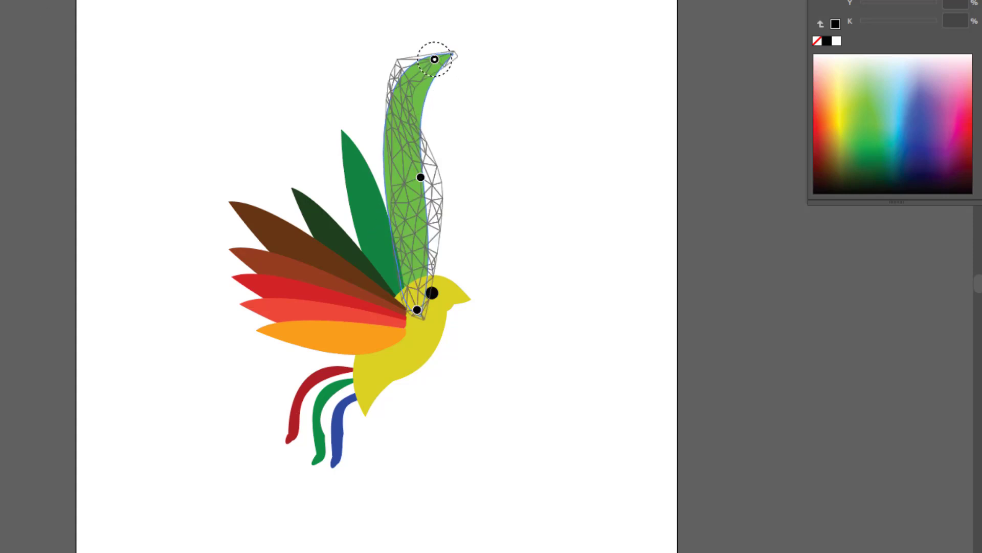
{"action": "key", "text": "v"}
{"action": "left_click", "coordinate": [532, 157]}
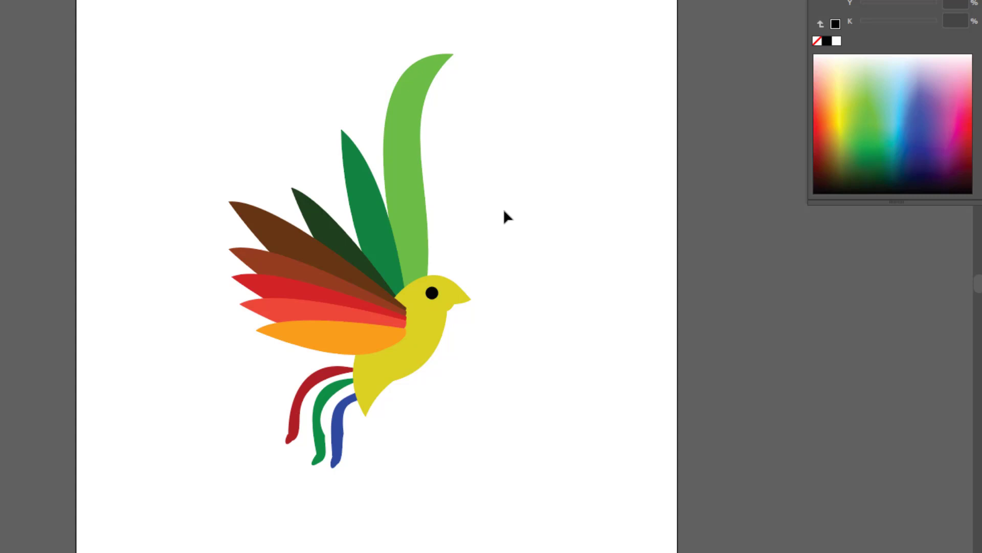